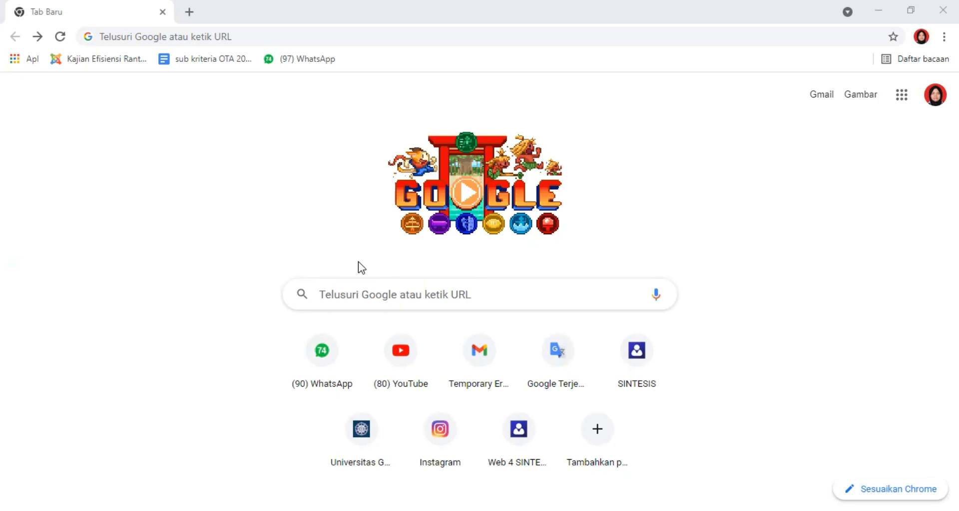
- Search Google for "google form" and open the Google Forms sign-in result
click(352, 292)
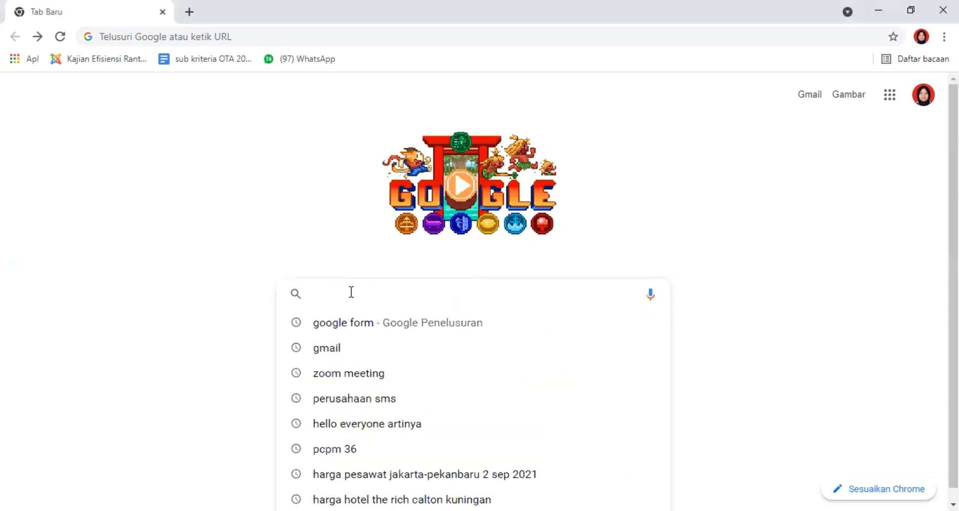
text(goo)
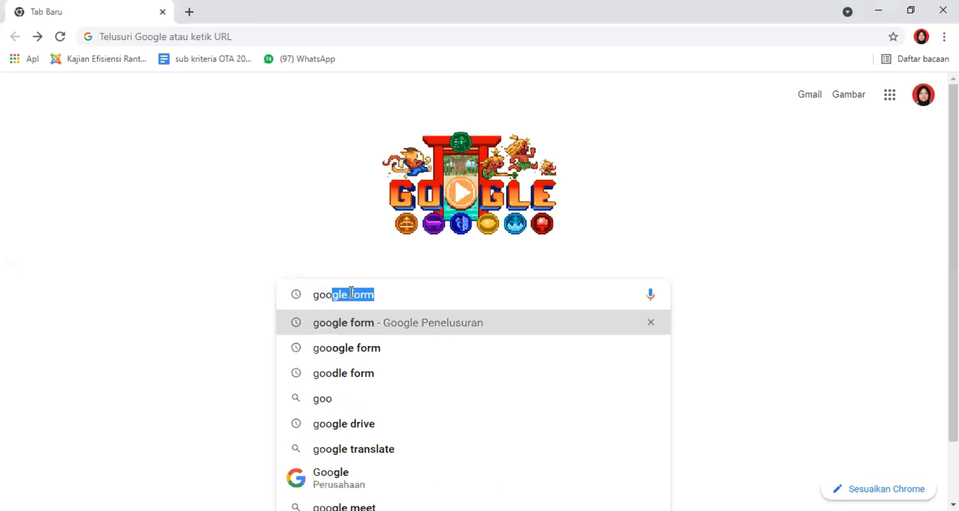
key(Return)
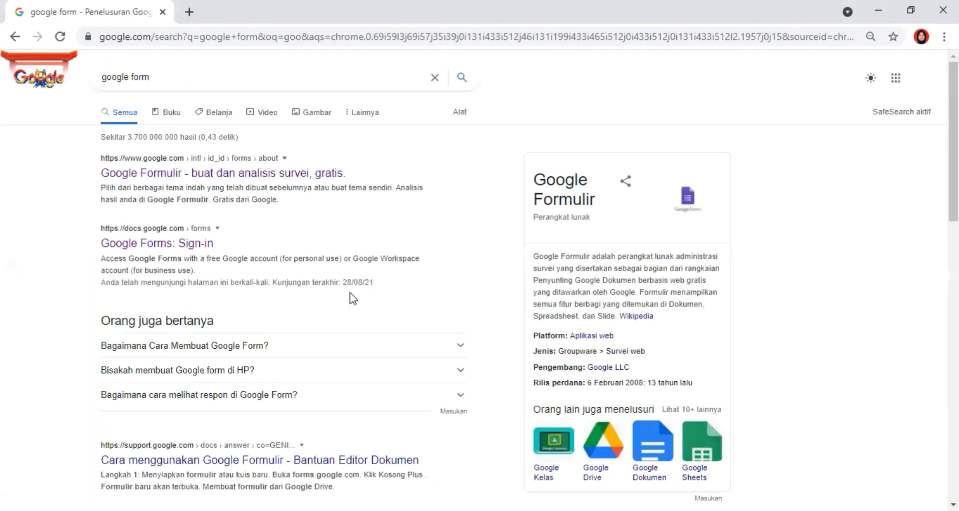
click(193, 245)
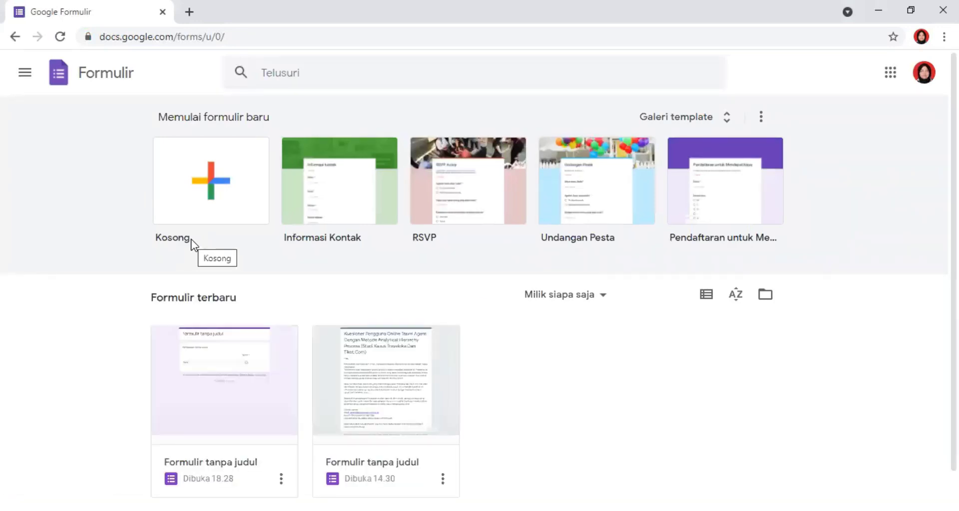
- Create a new blank form
click(193, 245)
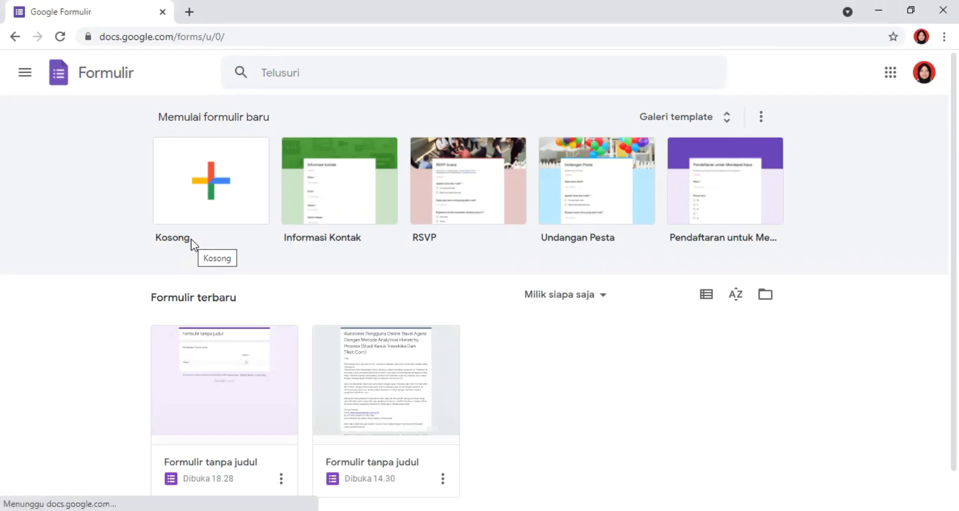
click(202, 190)
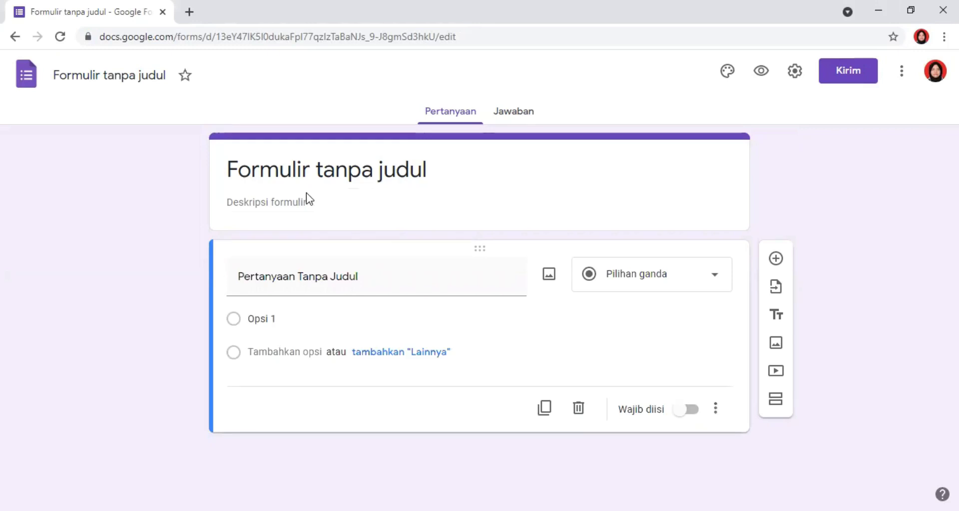
click(307, 195)
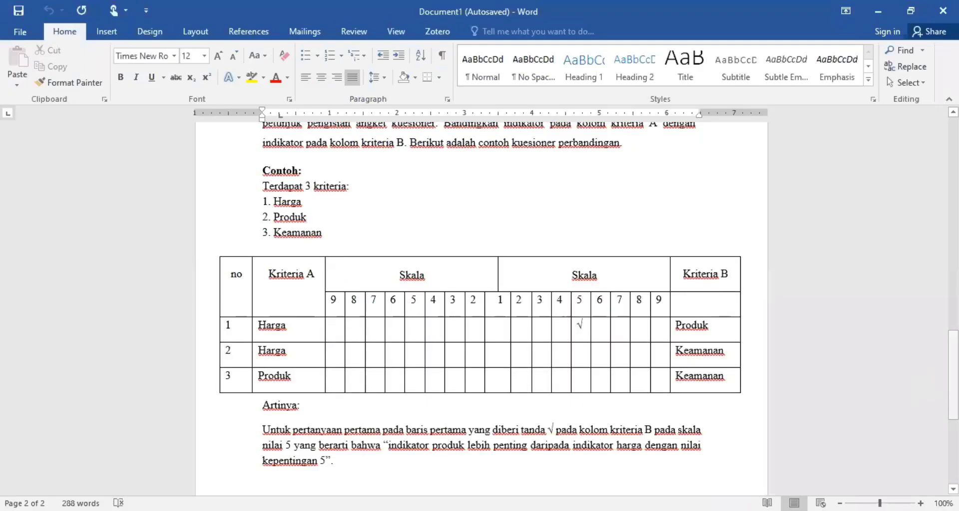
- Switch to the Word document and review the questionnaire filling instructions, the importance scale and the example criteria comparison table
drag(953, 363, 953, 168)
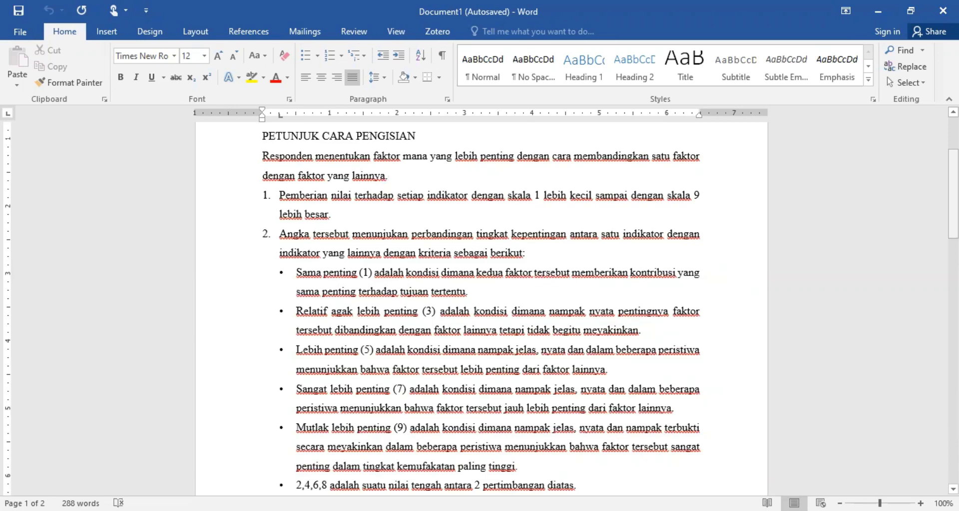
drag(953, 195, 953, 201)
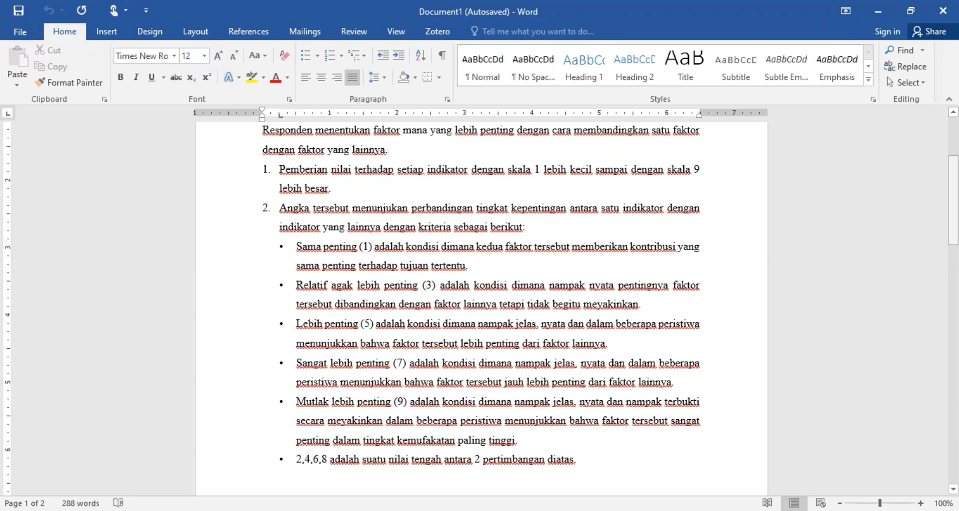
drag(953, 200, 953, 206)
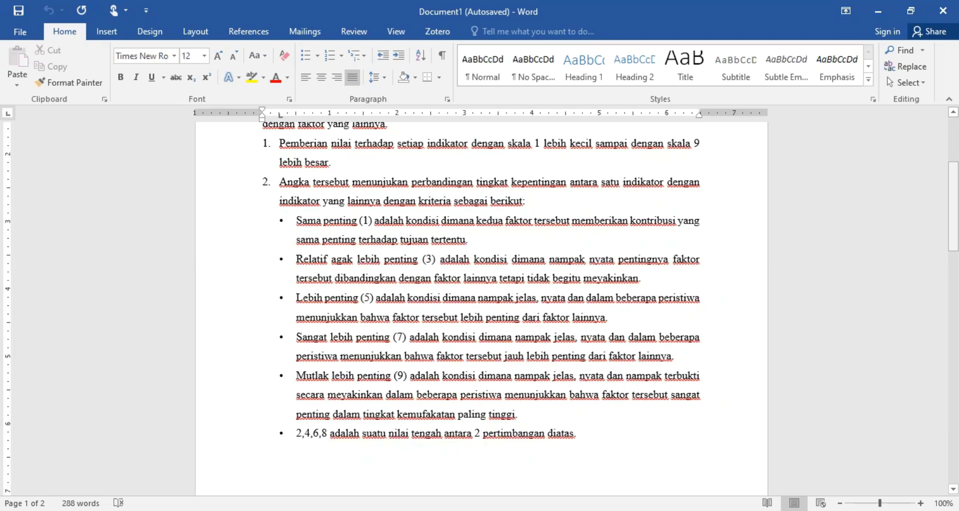
drag(952, 206, 953, 362)
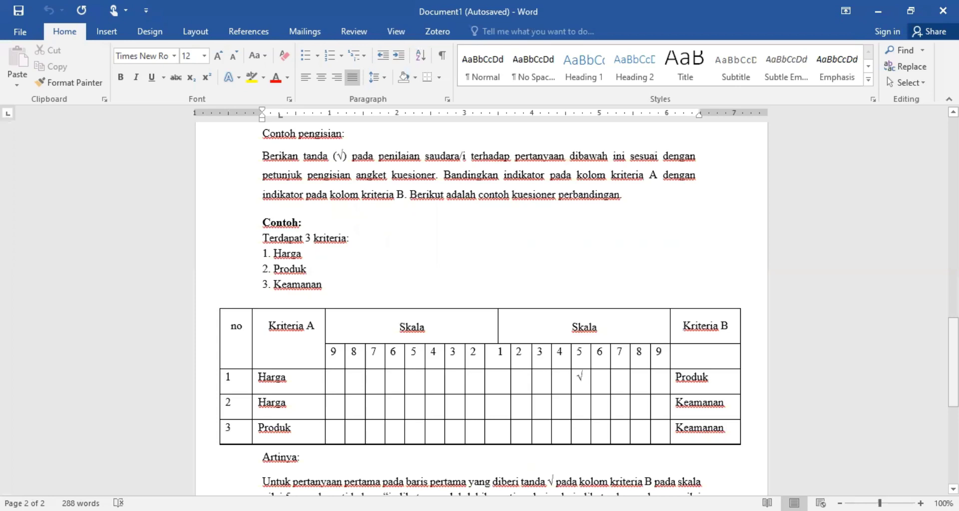
drag(953, 360, 953, 361)
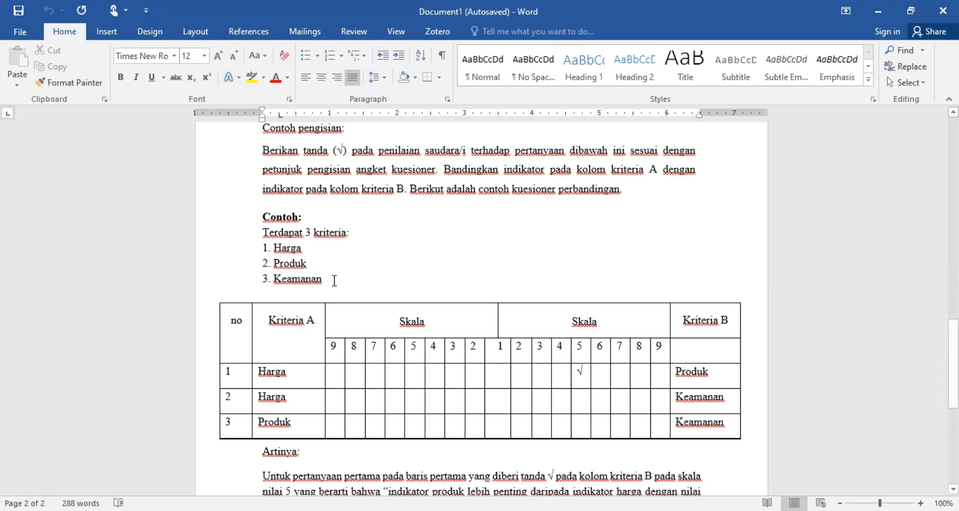
drag(953, 349, 953, 370)
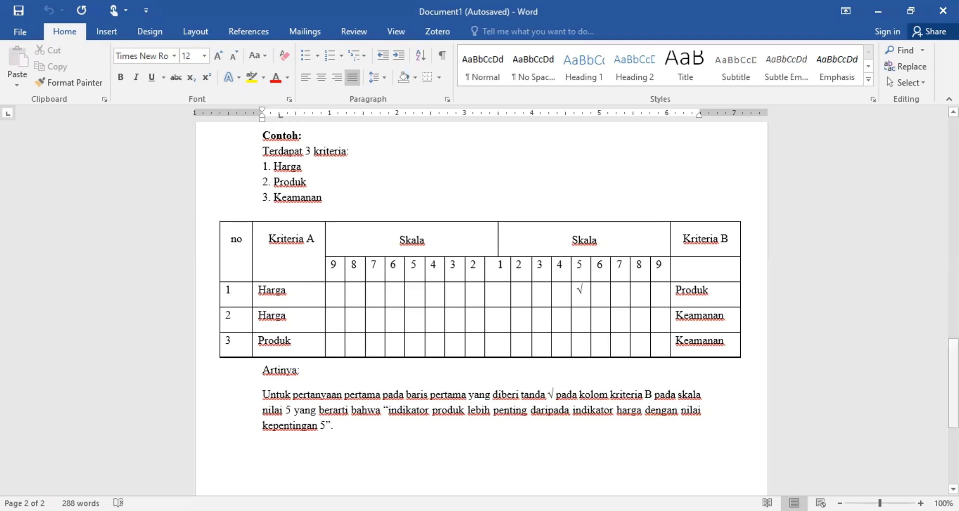
drag(953, 384, 953, 388)
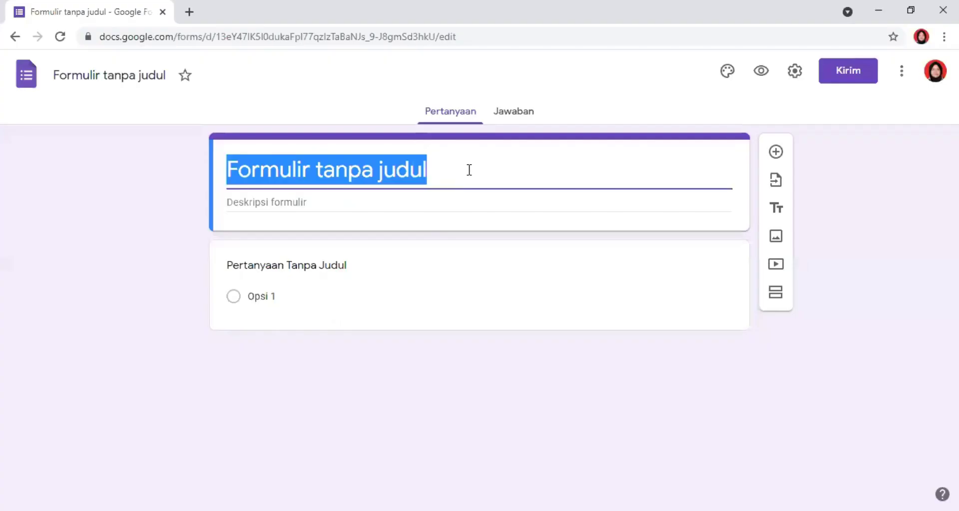
- Replace the form's default title with "Kriteria-kriteria"
click(470, 170)
drag(469, 170, 229, 185)
key(BackSpace)
text(Kri)
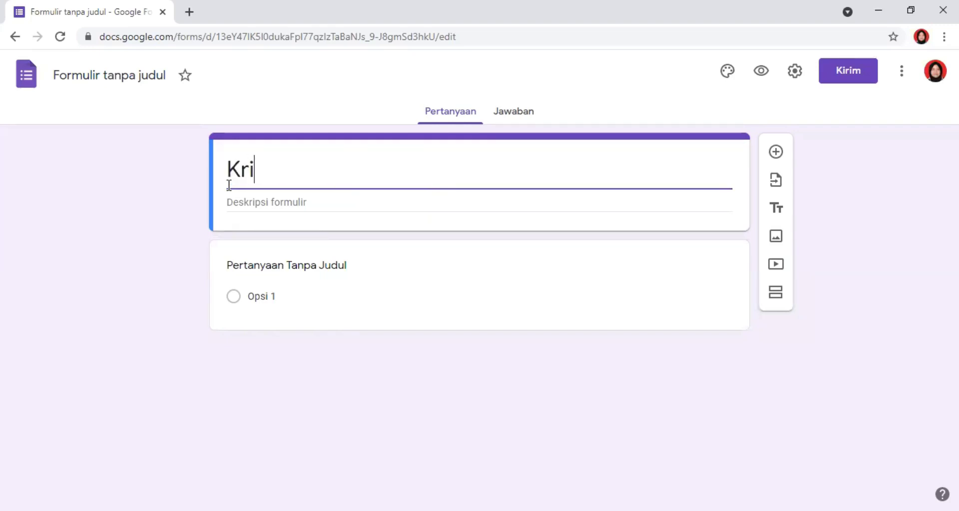
text(teria)
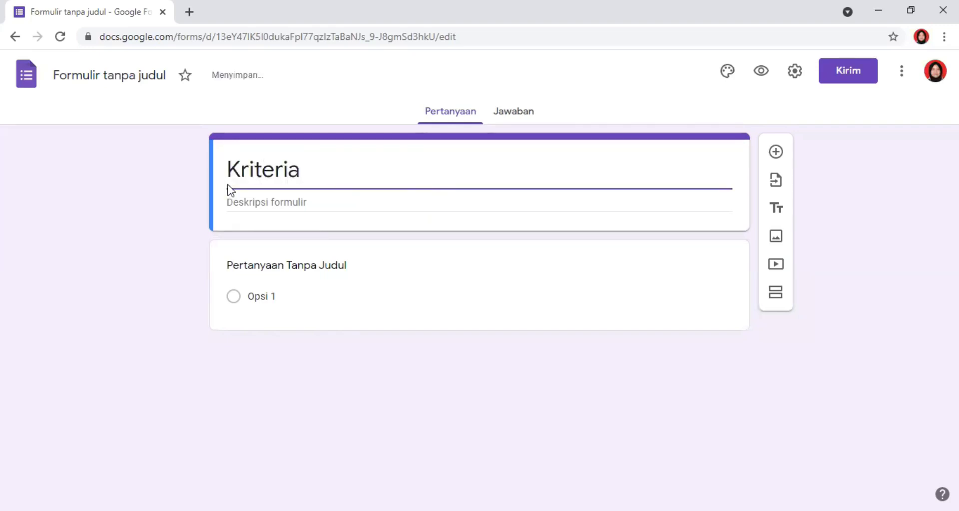
text(-kriter)
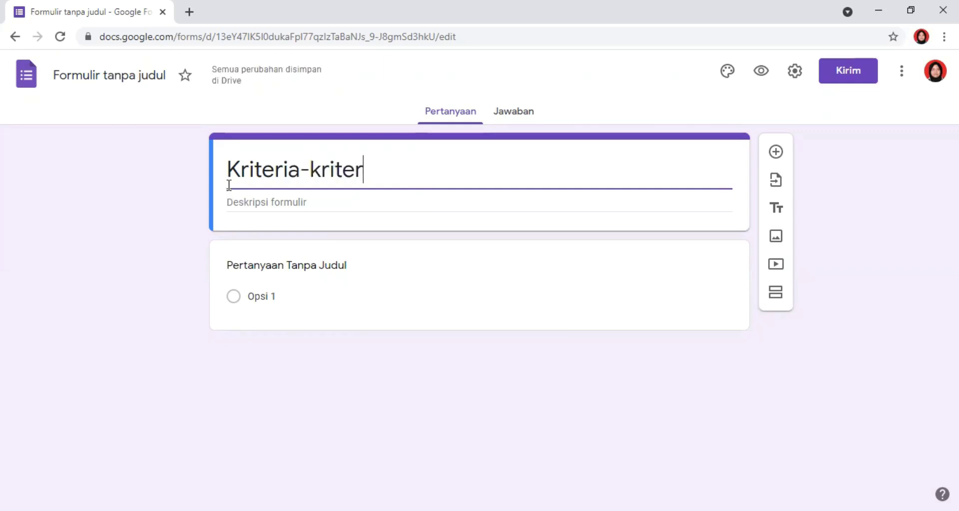
text(iaa)
key(BackSpace)
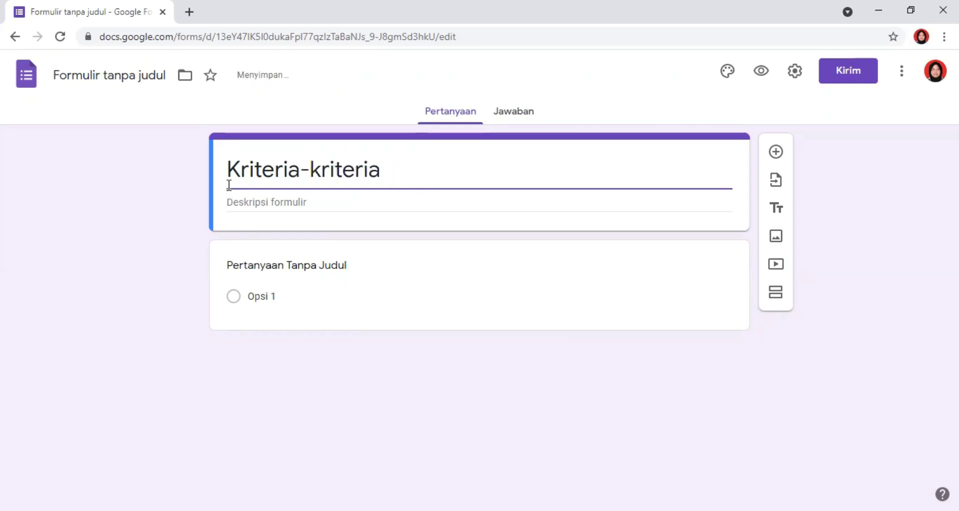
- Enter the form description "Terdapat 3 kriteria:" followed by the numbered lines "1. Harga", "2. Produk" and "3. Keamanan"
click(246, 202)
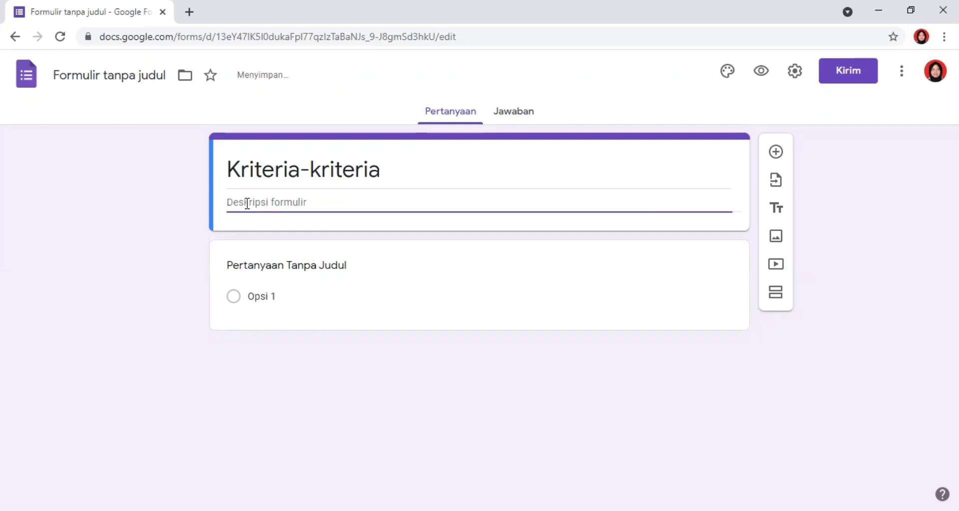
text(Terda)
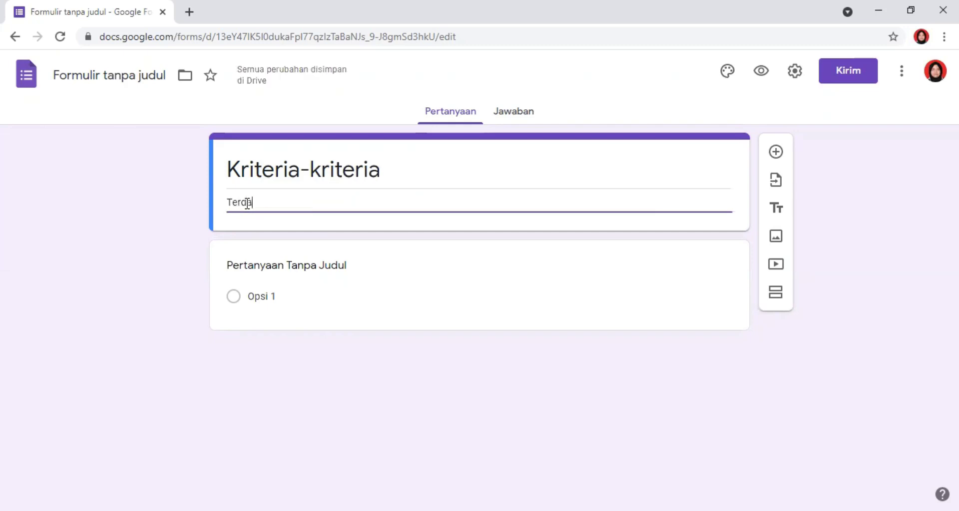
text(pat 3)
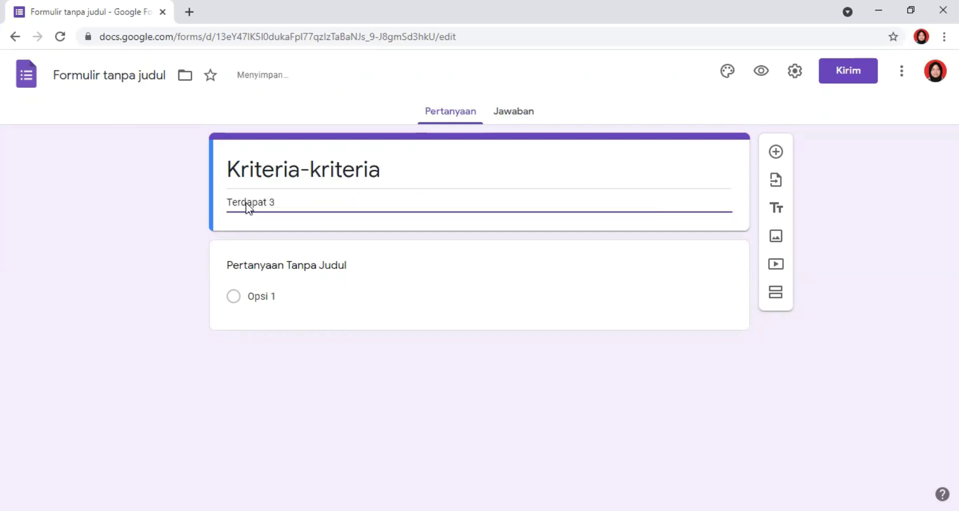
text( kriteria:)
key(Return)
text(1.)
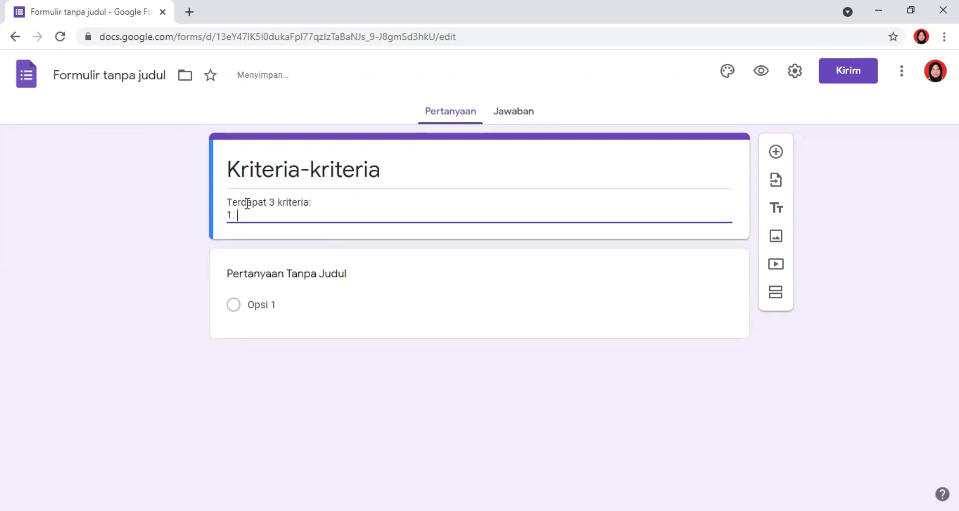
text( Harga)
key(Return)
text(2. P)
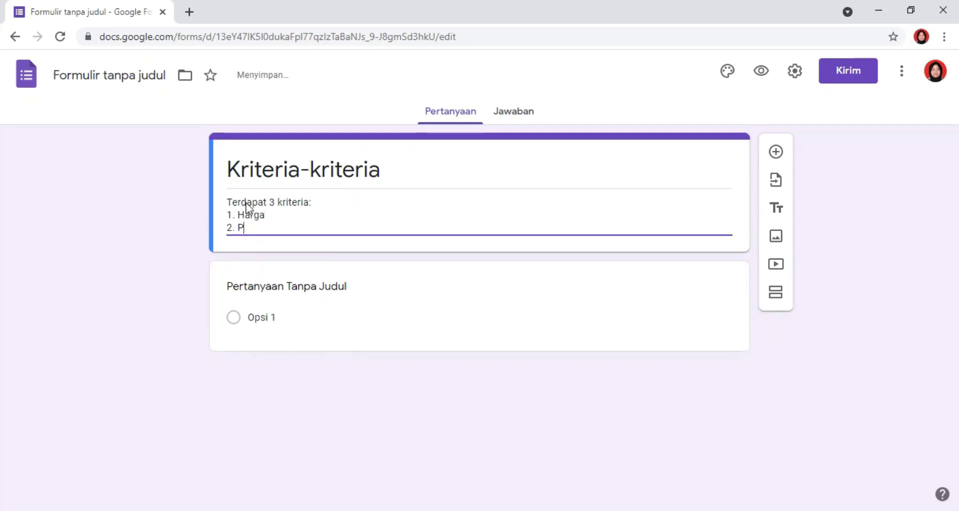
text(roduk)
key(Return)
text(3.)
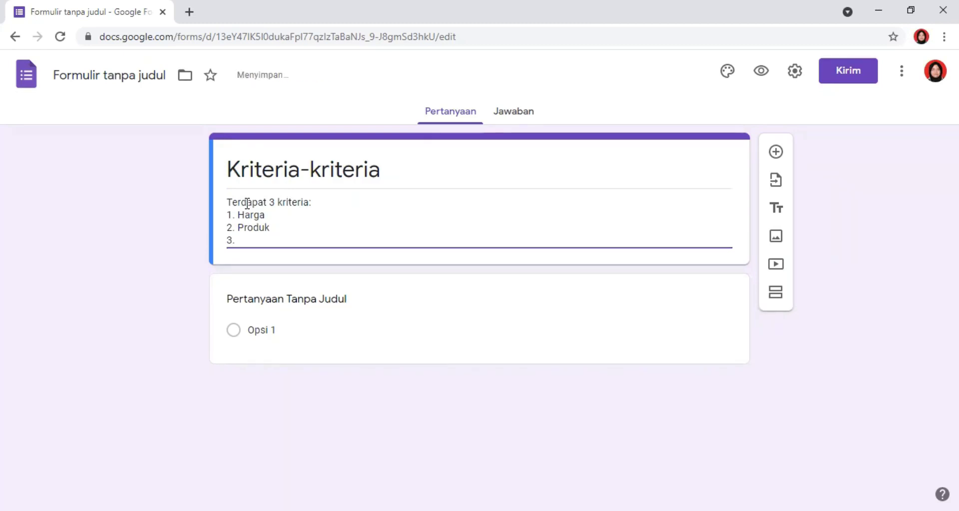
text( Keamanan)
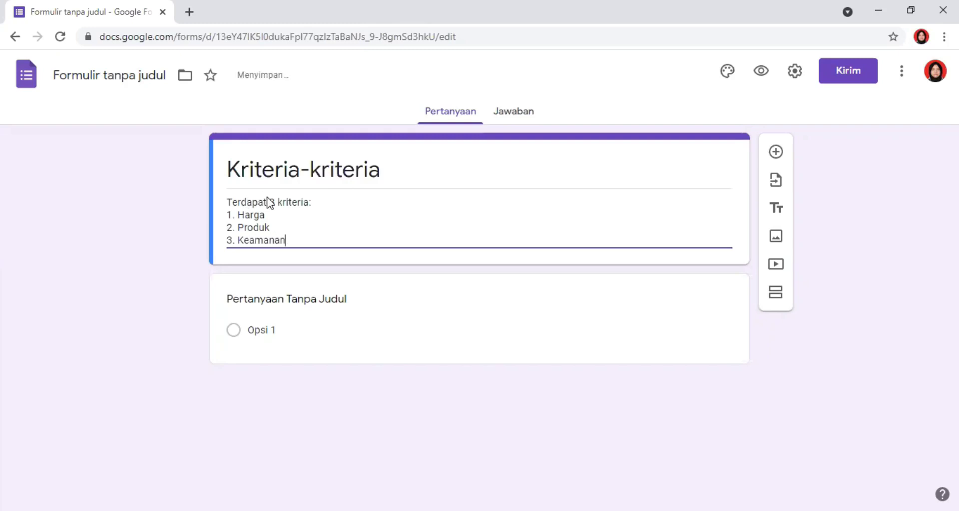
- Replace the first question's default text with "Harga atau Produk"
click(308, 297)
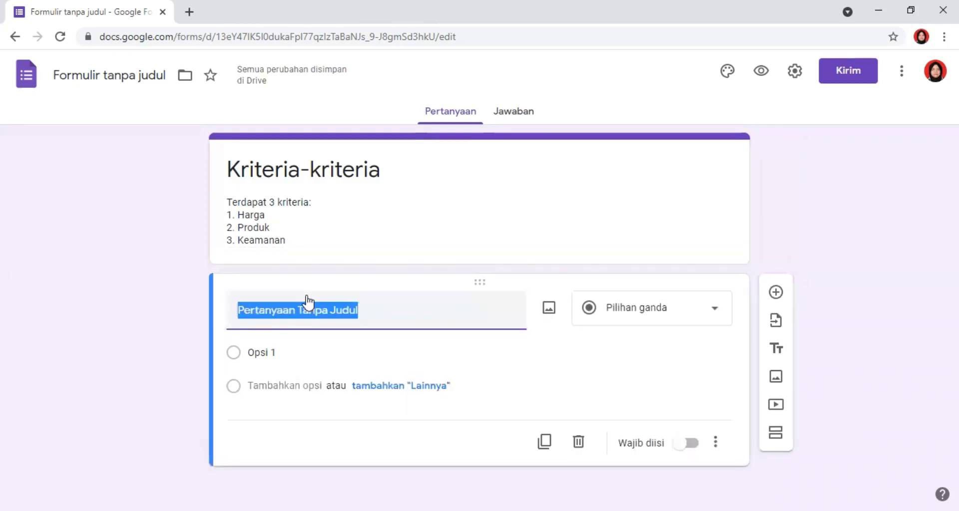
key(BackSpace)
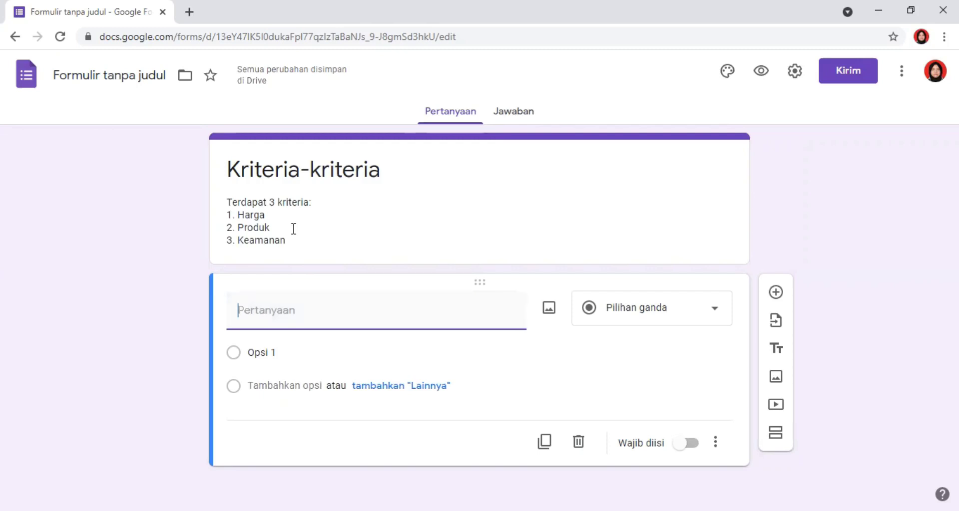
text(Ha)
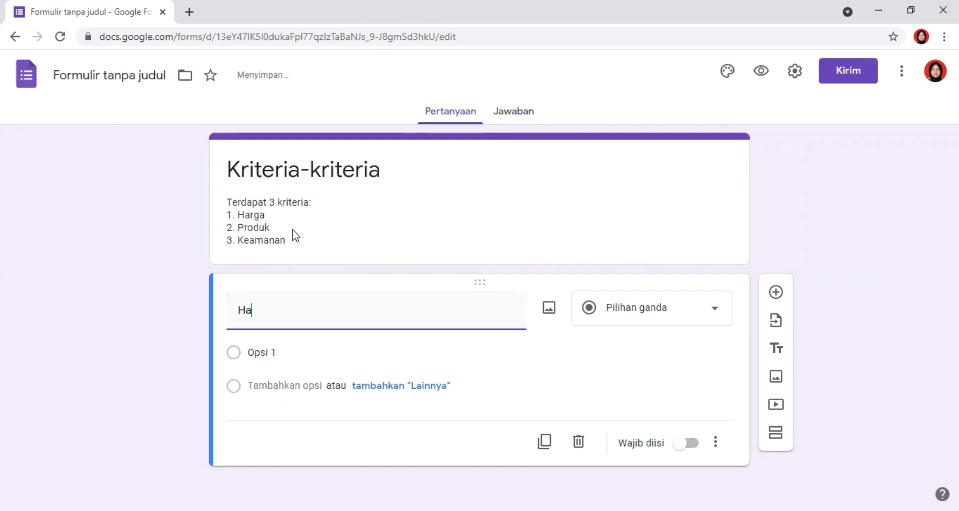
text(rga atau P)
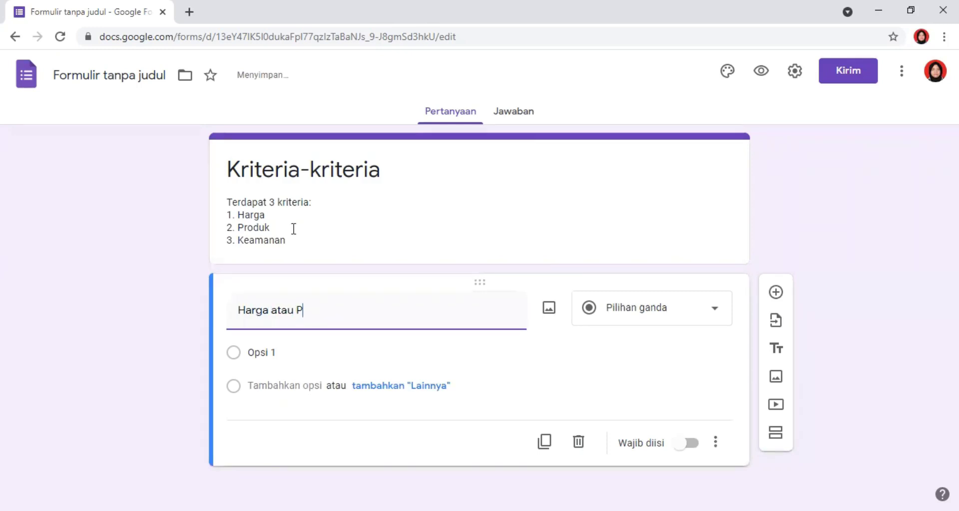
text(roduk)
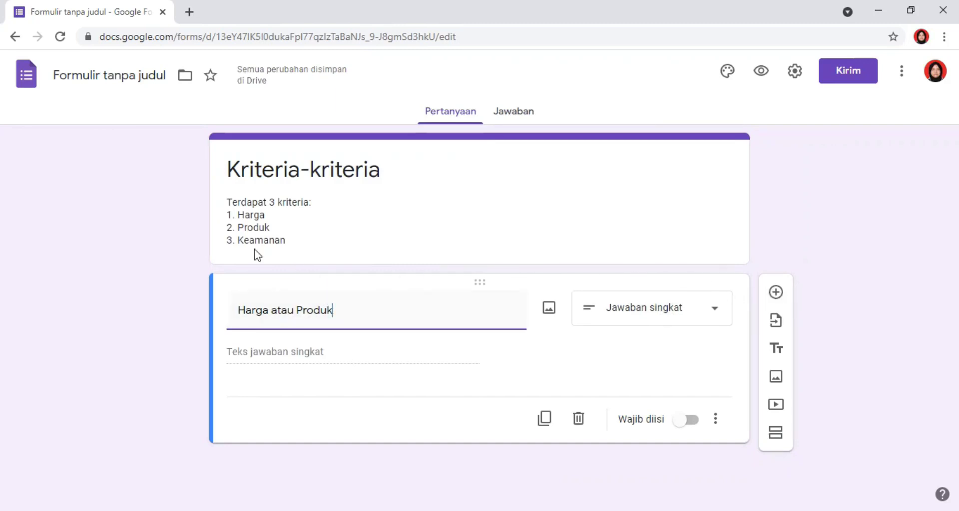
click(681, 160)
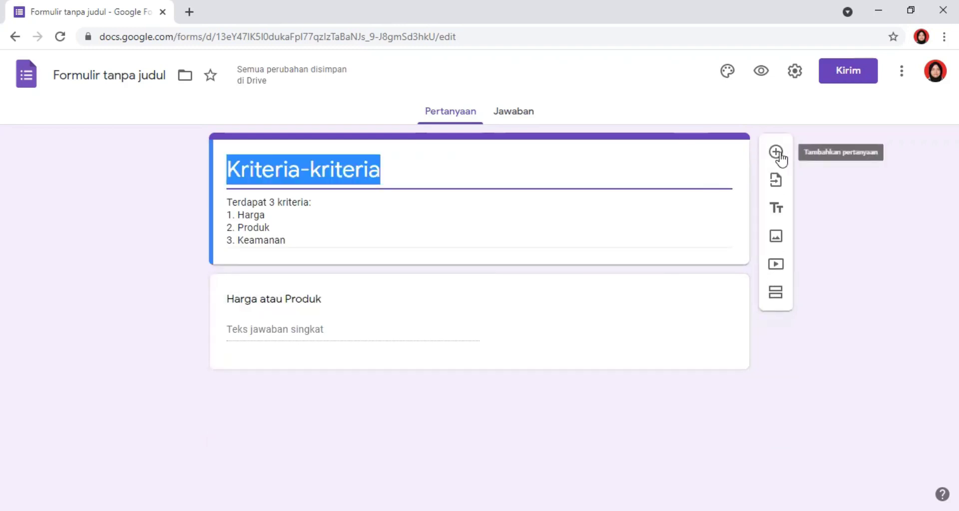
click(775, 237)
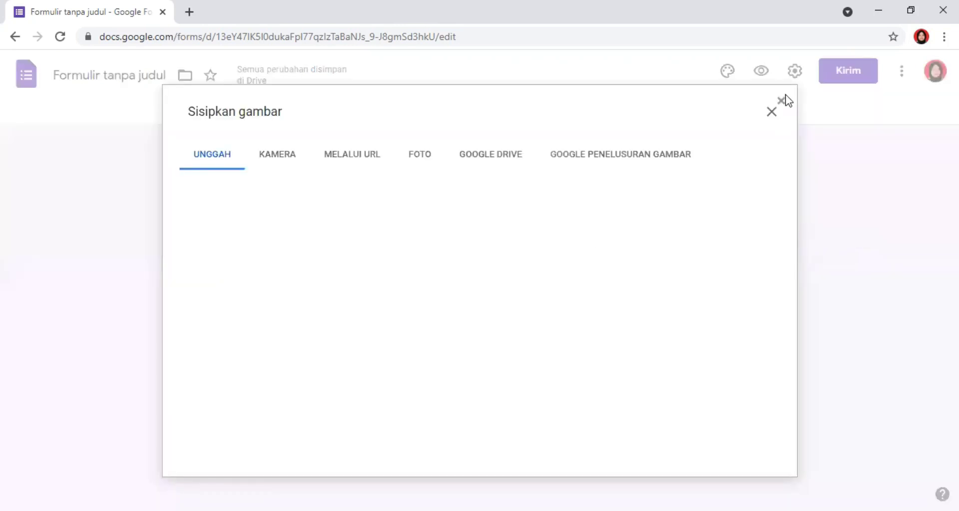
click(772, 112)
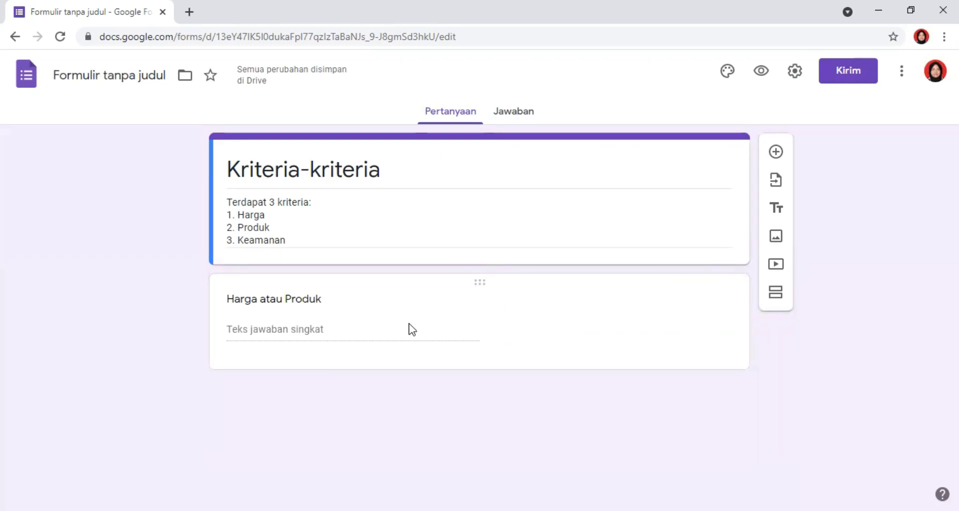
- Change the answer type of the "Harga atau Produk" question to Kisi pilihan ganda
click(358, 332)
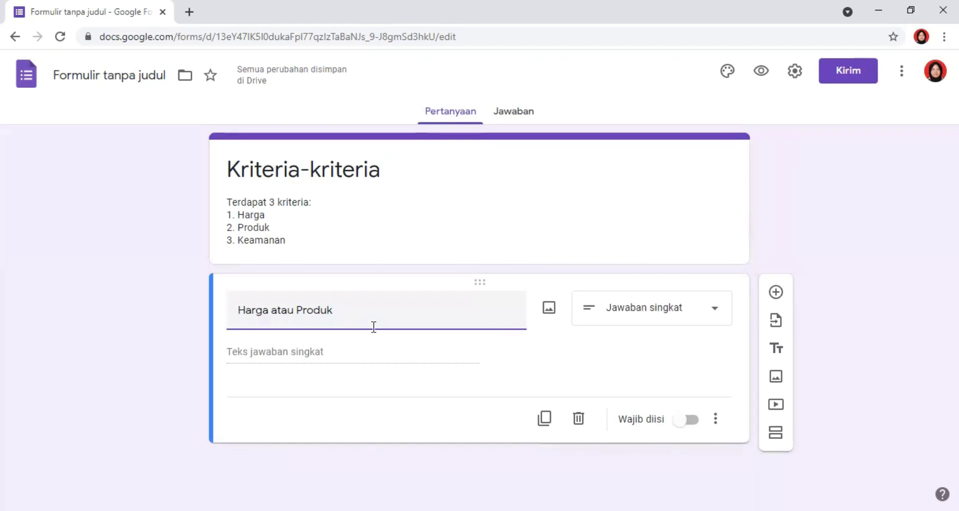
click(350, 353)
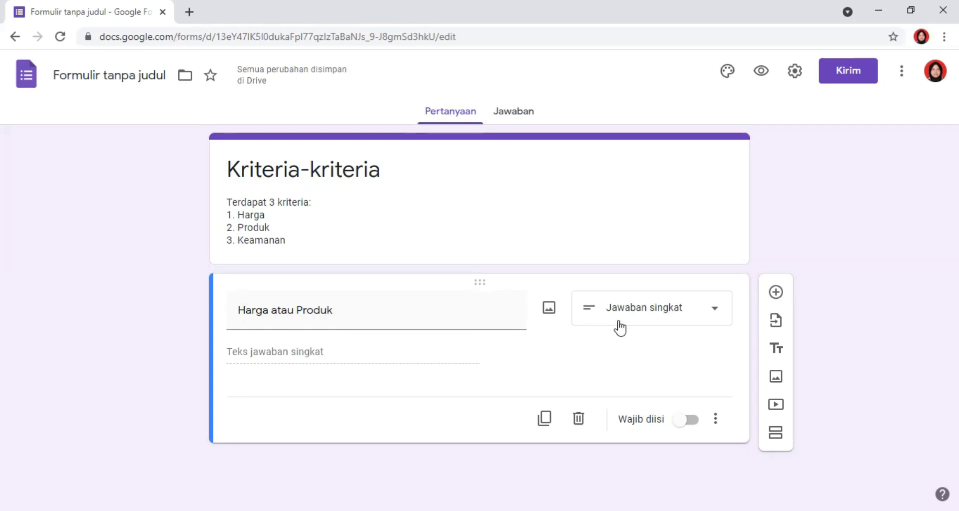
click(681, 313)
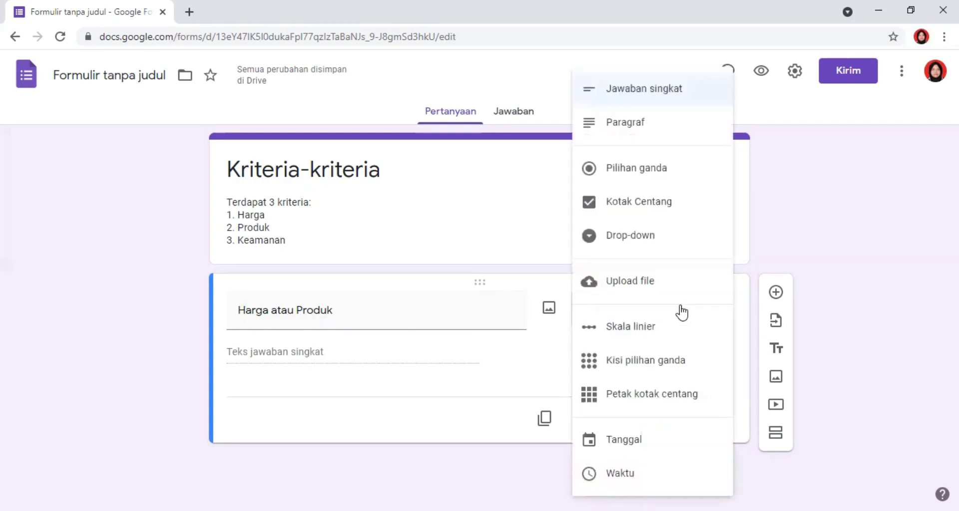
click(675, 361)
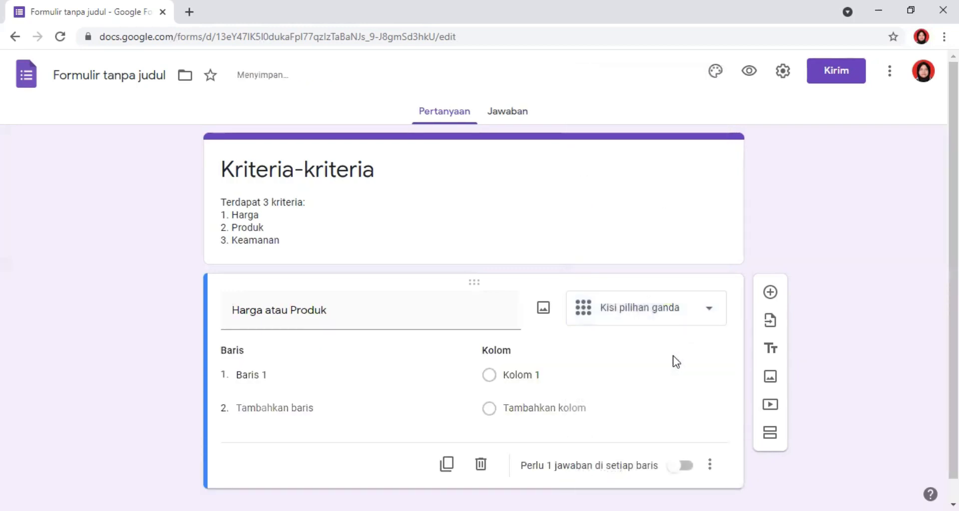
- Label the two rows of the "Harga atau Produk" grid "Harga" and "Produk"
click(280, 375)
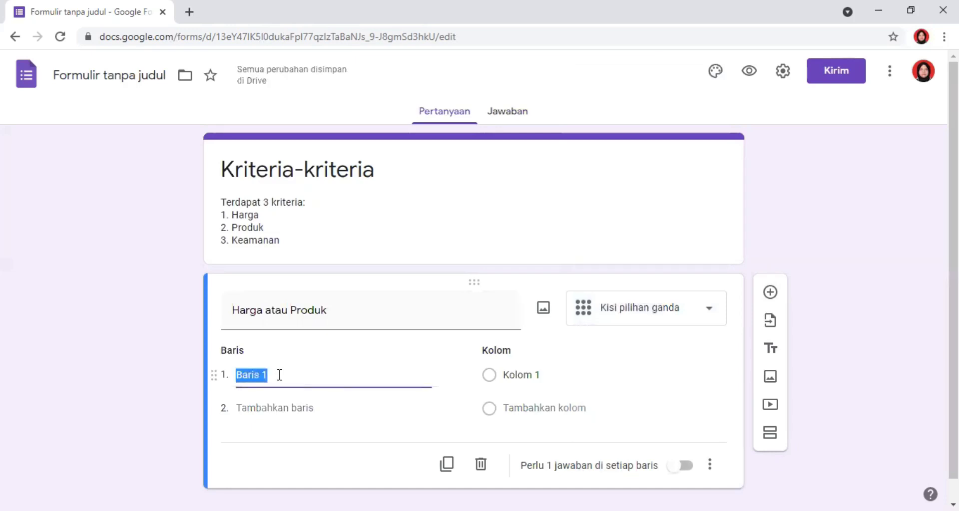
text(Harga)
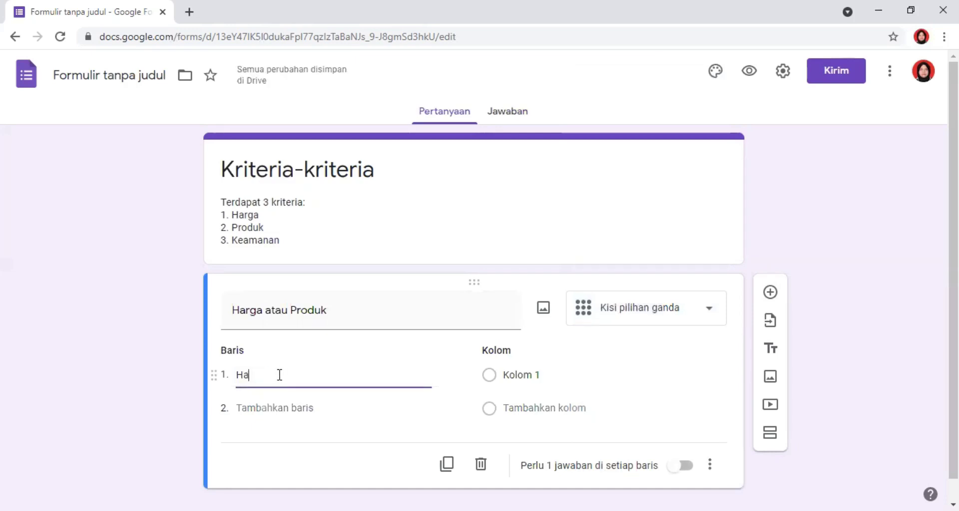
click(275, 407)
text(Produk)
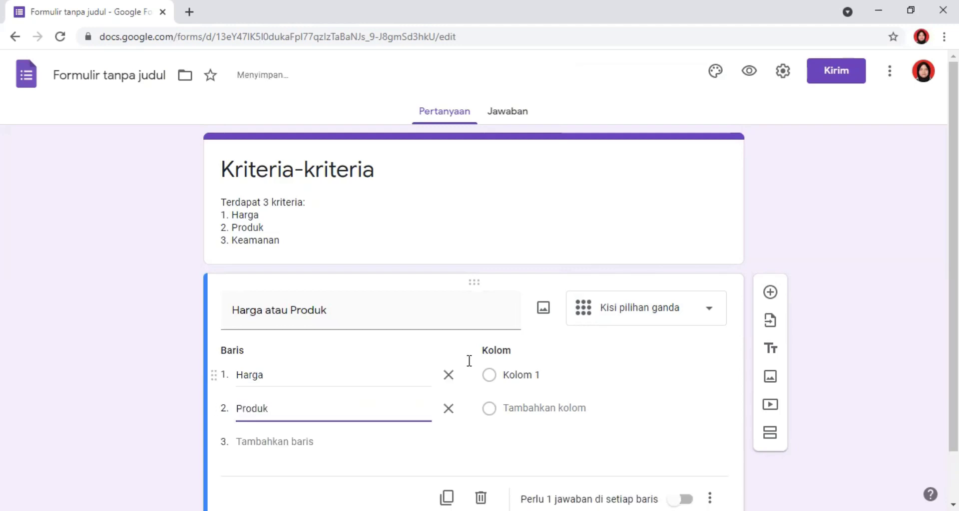
- Enter "Tidak", "9", "8", "7" and "6" as the first five columns of the "Harga atau Produk" grid
click(554, 376)
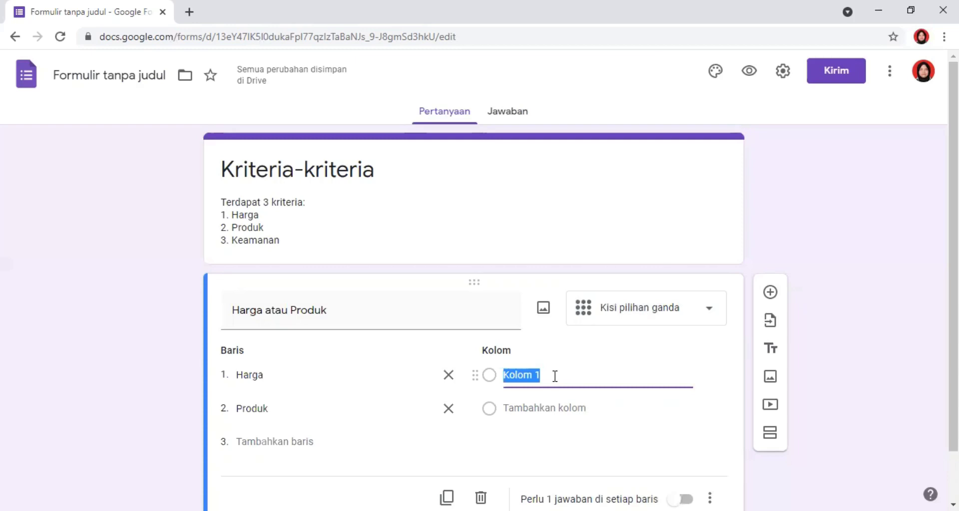
text(Tidak)
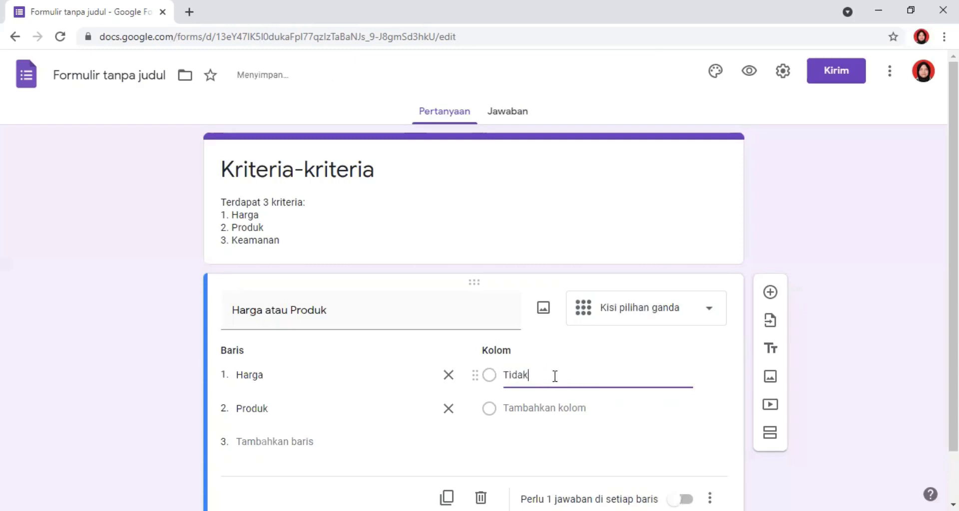
click(547, 407)
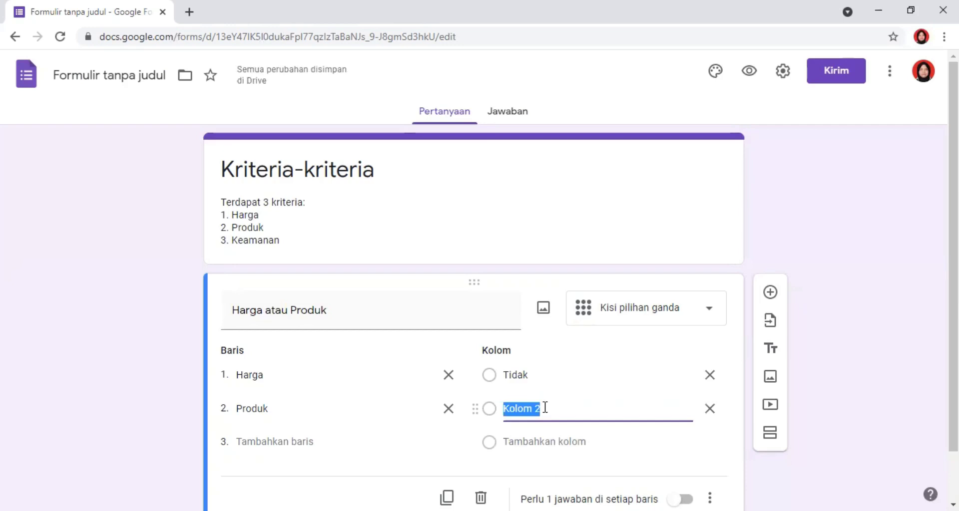
text(9)
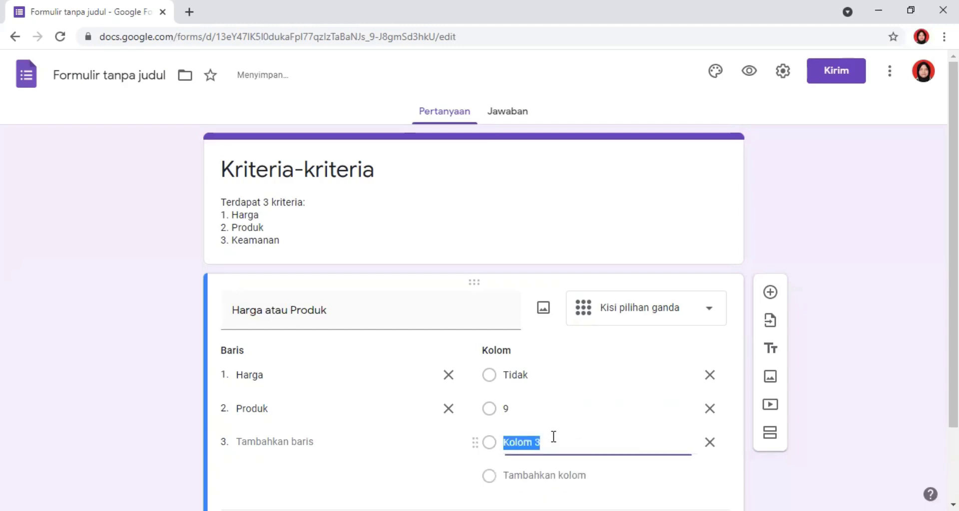
text(8)
click(548, 475)
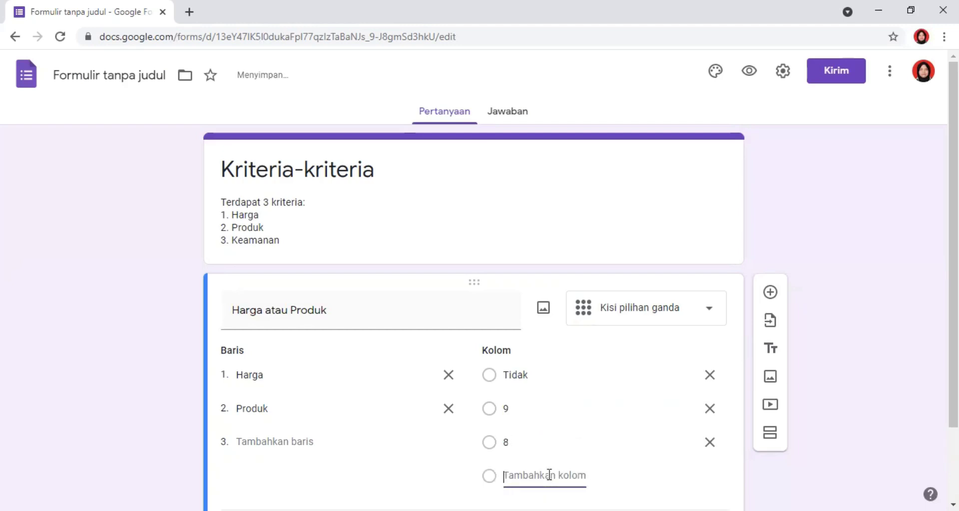
text(7)
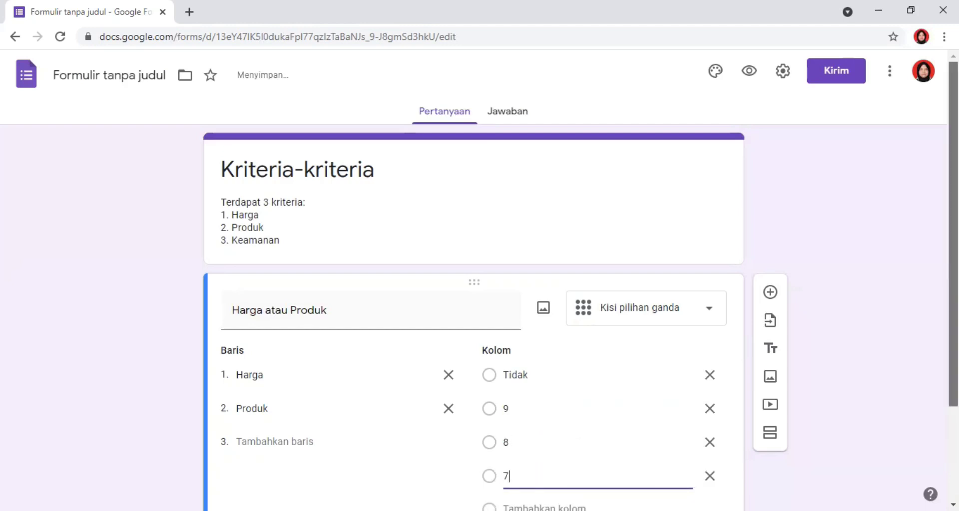
scroll(614, 397, down, 2)
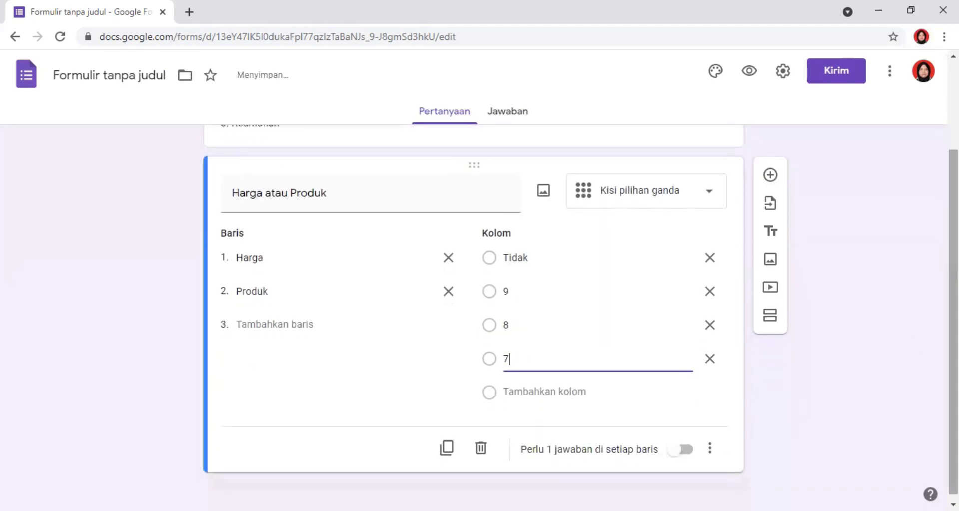
click(566, 392)
text(6)
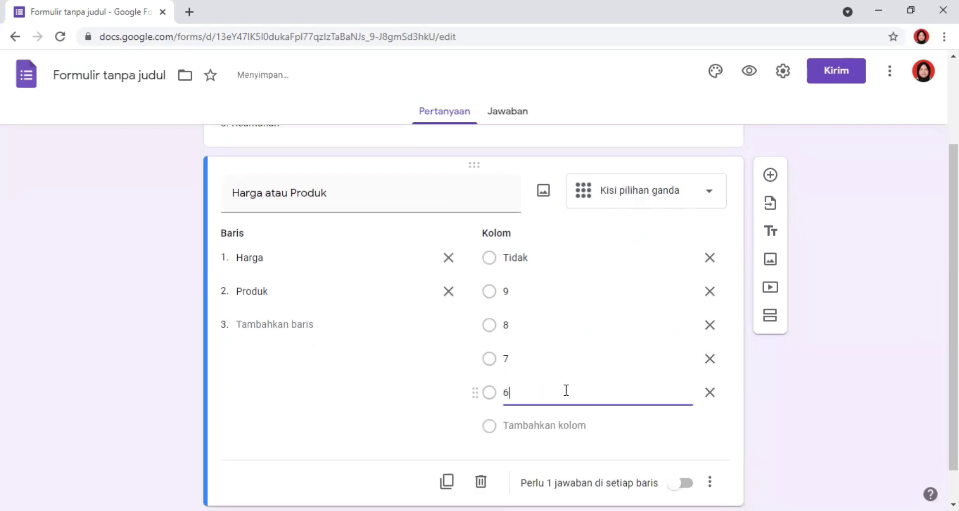
- Add five more columns below "6" in the grid, labelled "5", "4", "3", "2" and "1"
click(548, 426)
text(5)
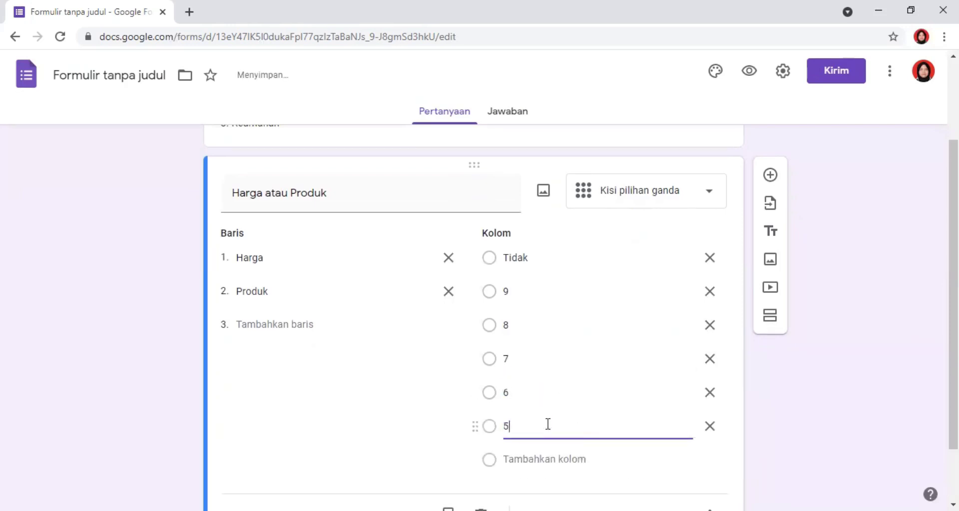
click(537, 454)
text(4)
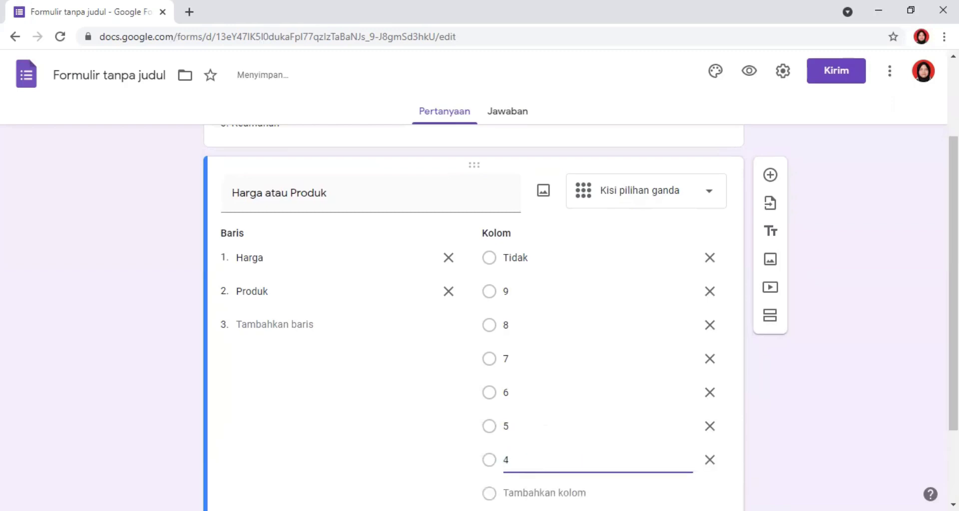
key(Return)
text(3)
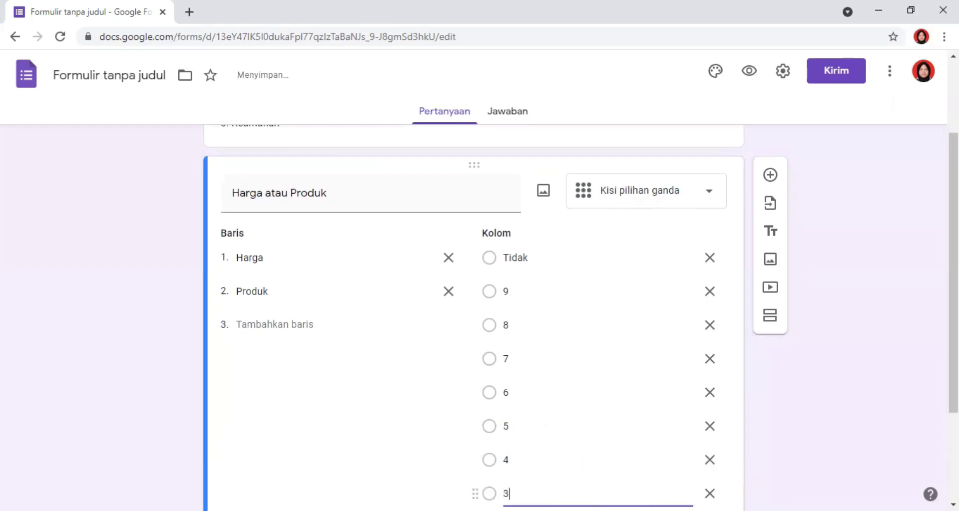
scroll(602, 435, down, 2)
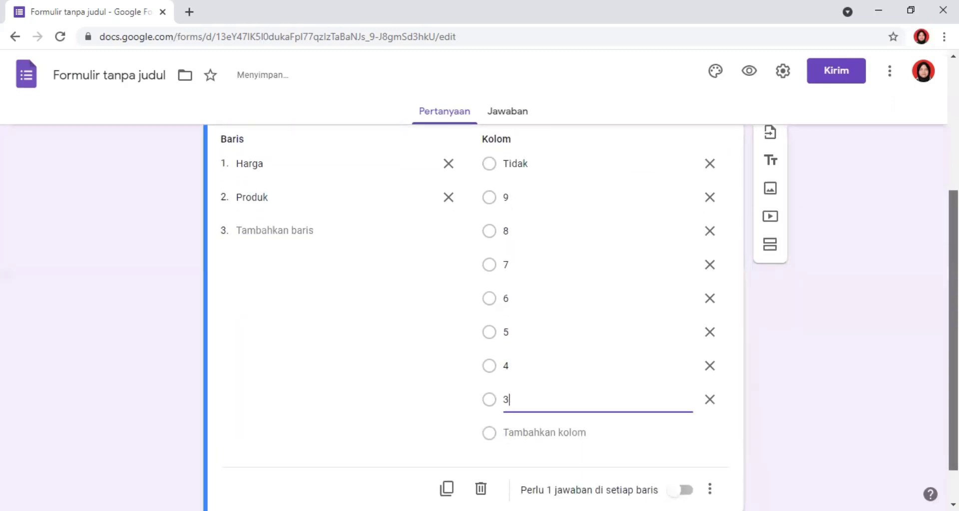
click(584, 429)
text(2)
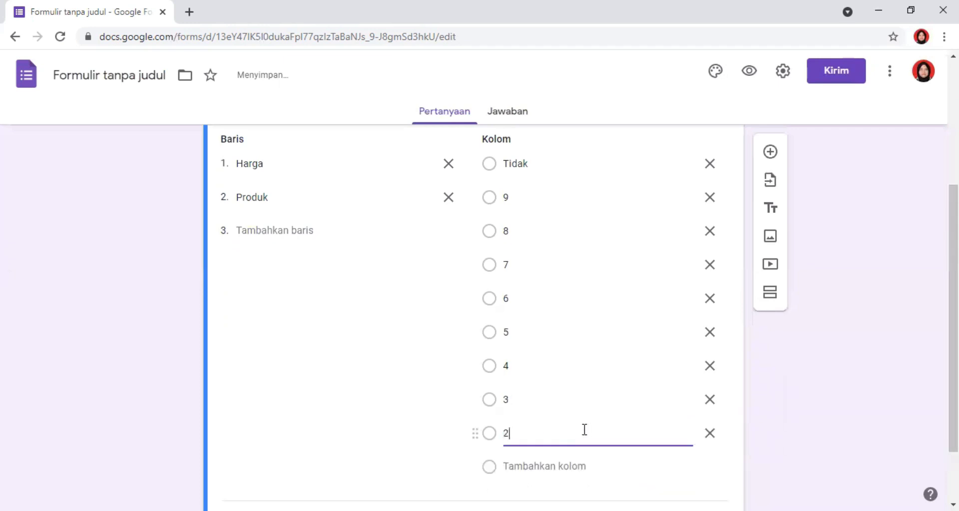
click(556, 466)
text(1)
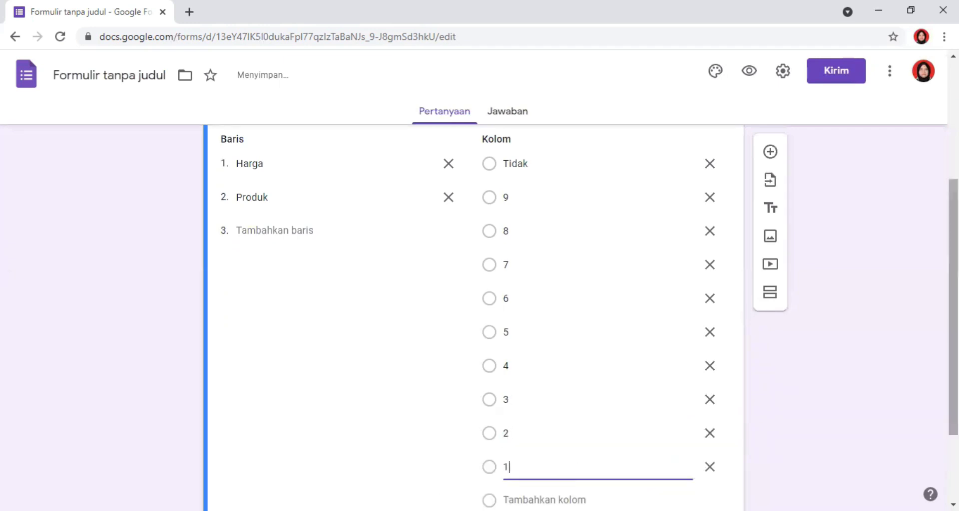
- Duplicate the "Harga atau Produk" question and retitle the copy "Harga atau Keamanan"
scroll(558, 467, up, 2)
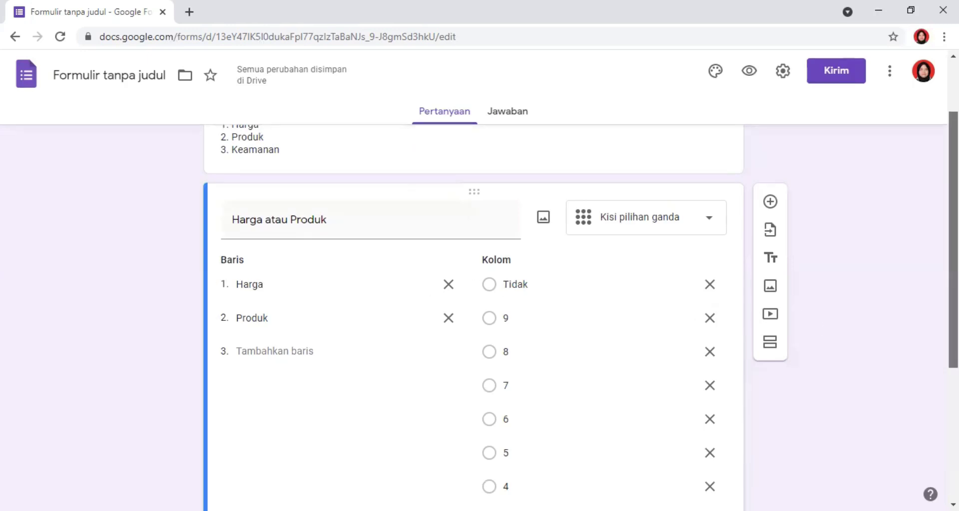
scroll(953, 249, down, 1)
scroll(473, 320, down, 5)
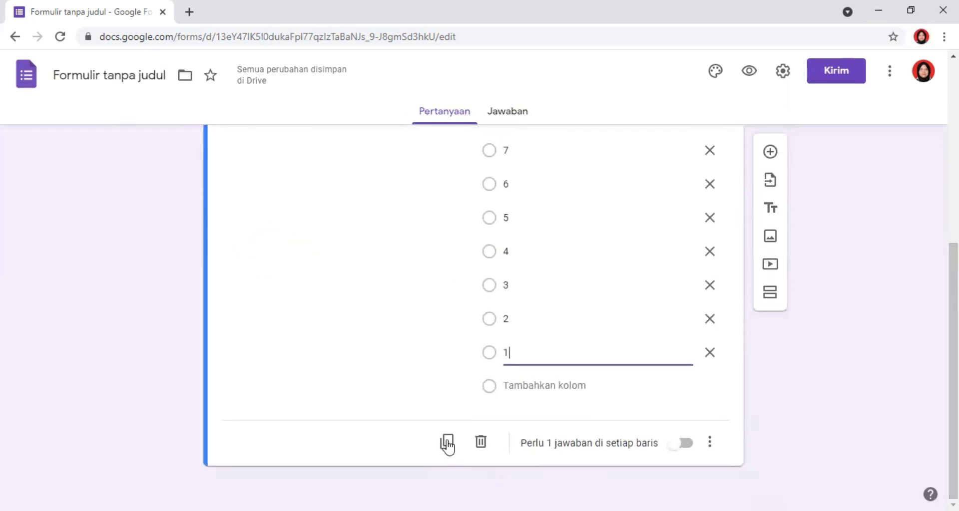
click(447, 443)
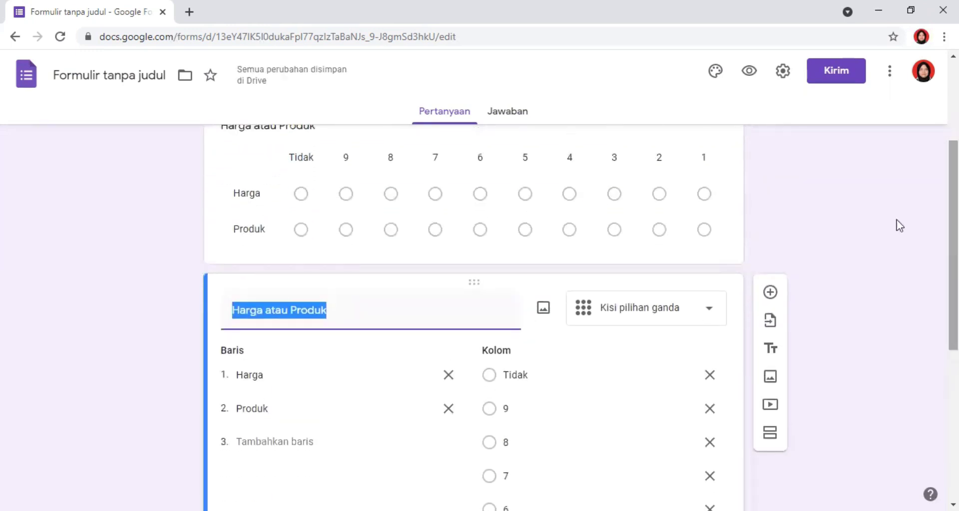
drag(342, 306, 293, 306)
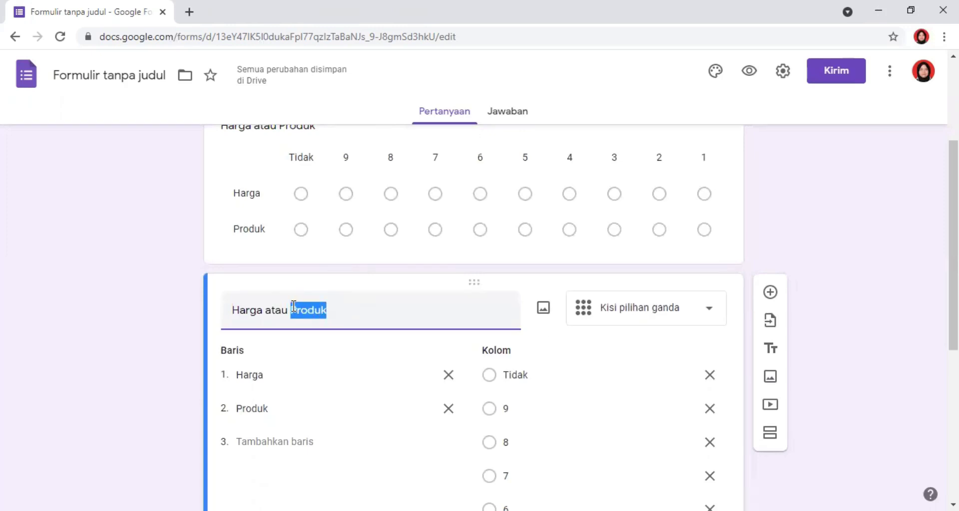
text(Keamanan)
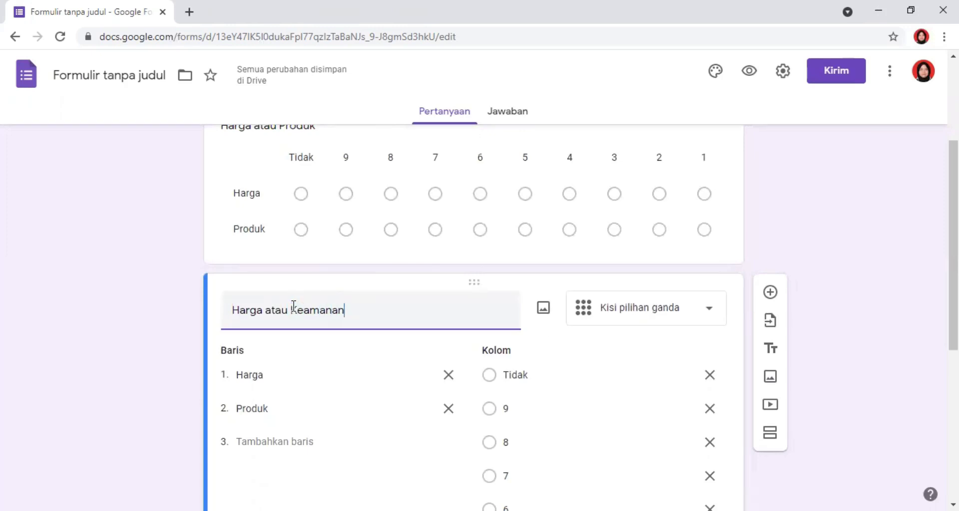
- Set the rows of the "Harga atau Keamanan" grid to "Harga" and "Keamanan"
click(285, 415)
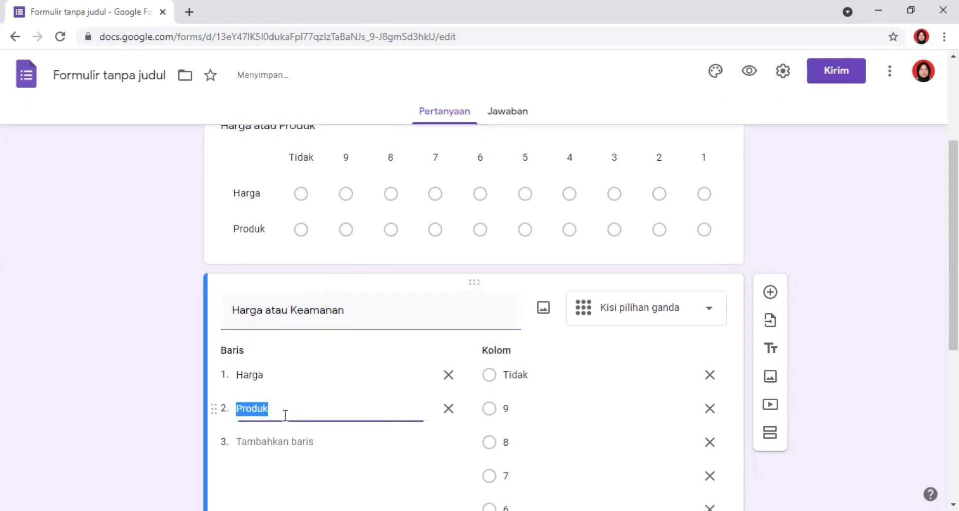
click(285, 416)
text(Keamana)
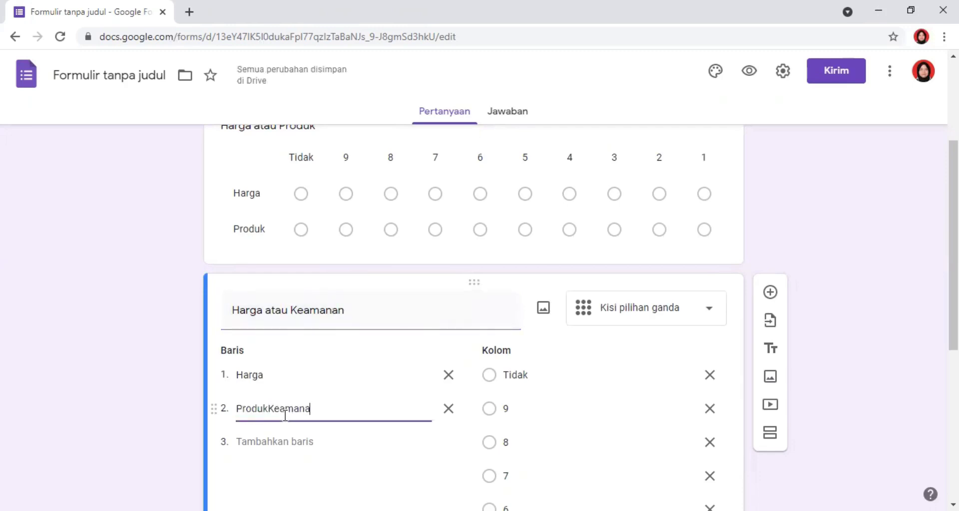
drag(316, 407, 220, 404)
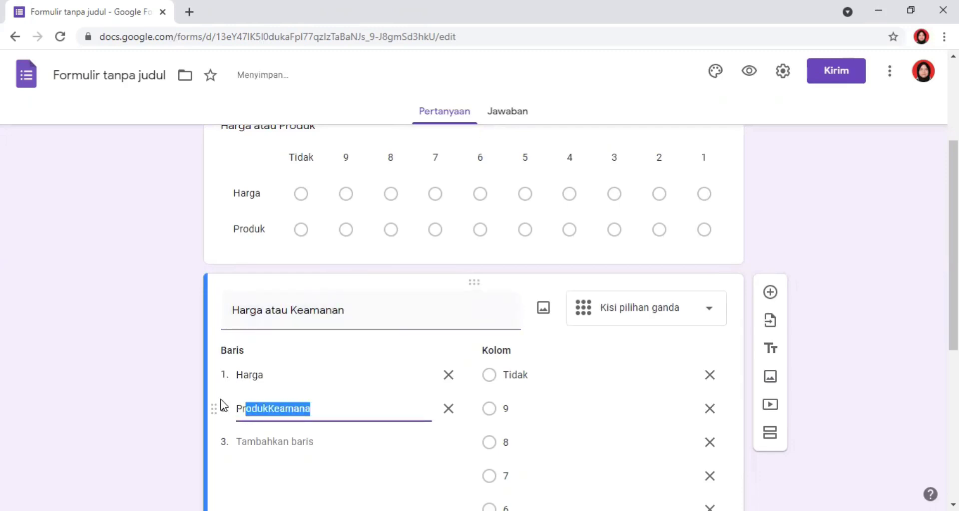
key(BackSpace)
key(BackSpace)
text(Ke)
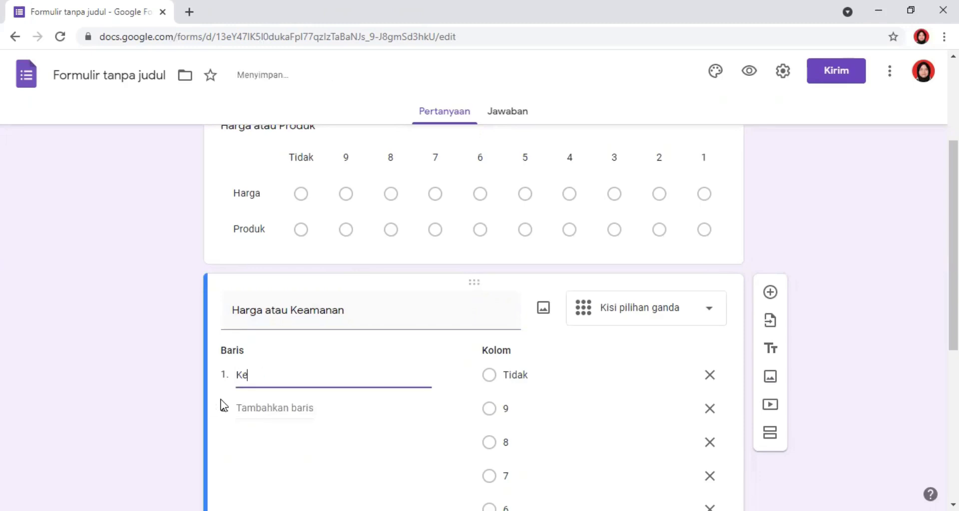
text(am)
key(BackSpace)
key(BackSpace)
key(BackSpace)
text(Harga)
click(247, 407)
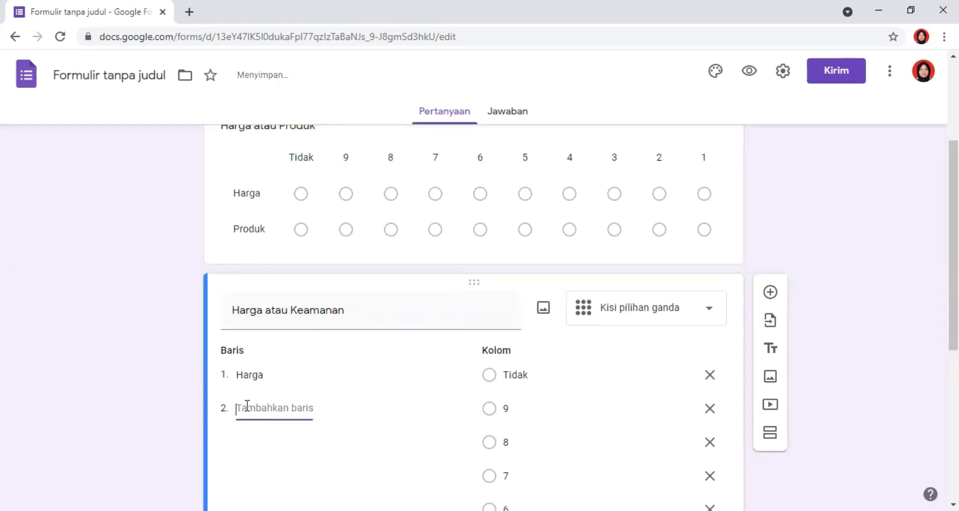
text(Keamana)
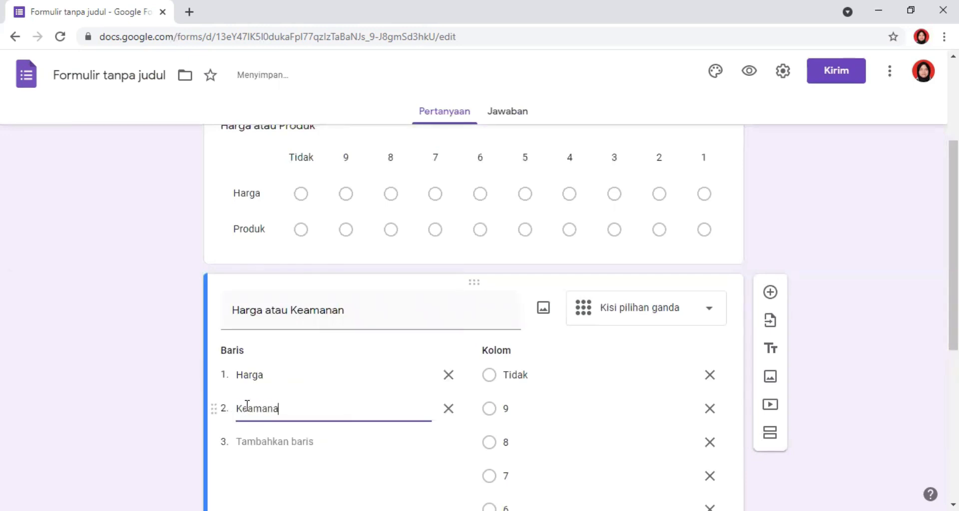
text(n)
- Duplicate the "Harga atau Keamanan" question to create a third grid question
scroll(248, 407, down, 6)
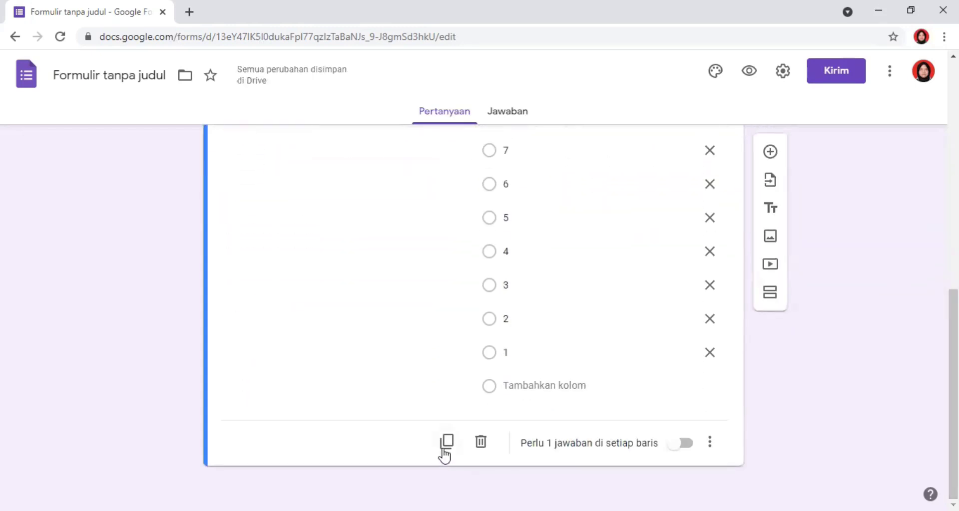
click(443, 448)
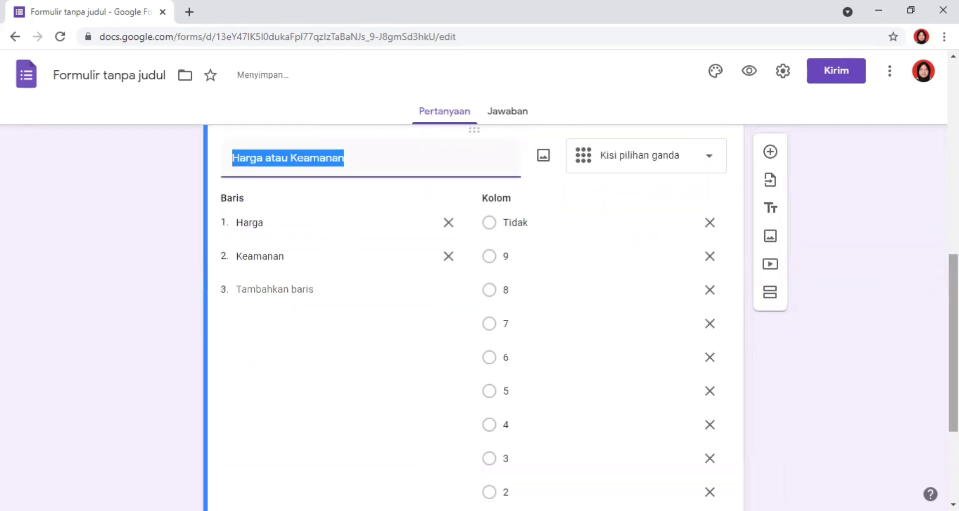
scroll(473, 318, up, 3)
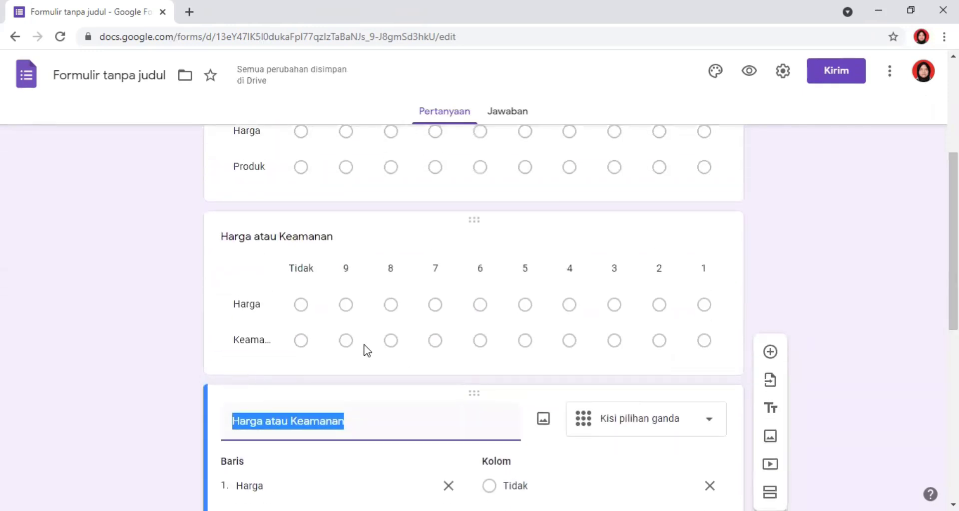
- Retitle the third grid question "Produk atau Keamanan"
drag(357, 418, 229, 424)
text(P)
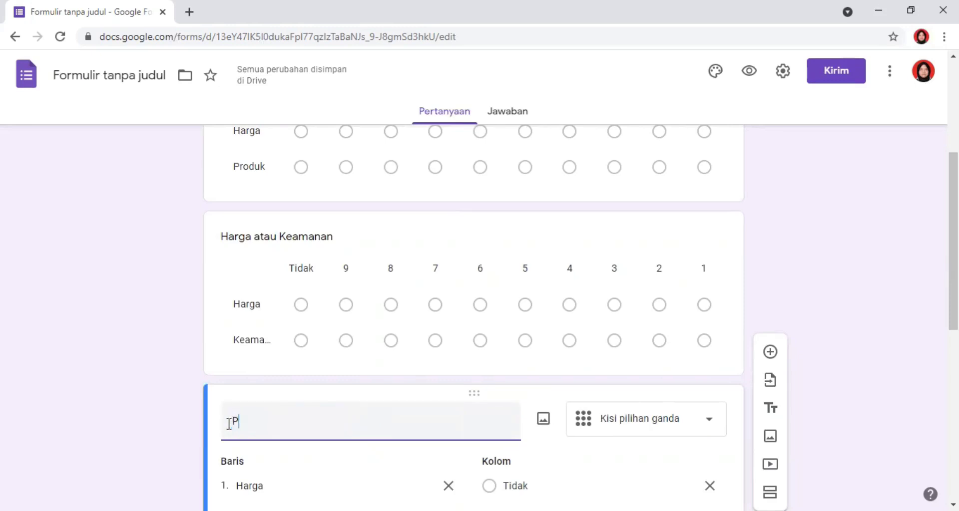
text(roduk)
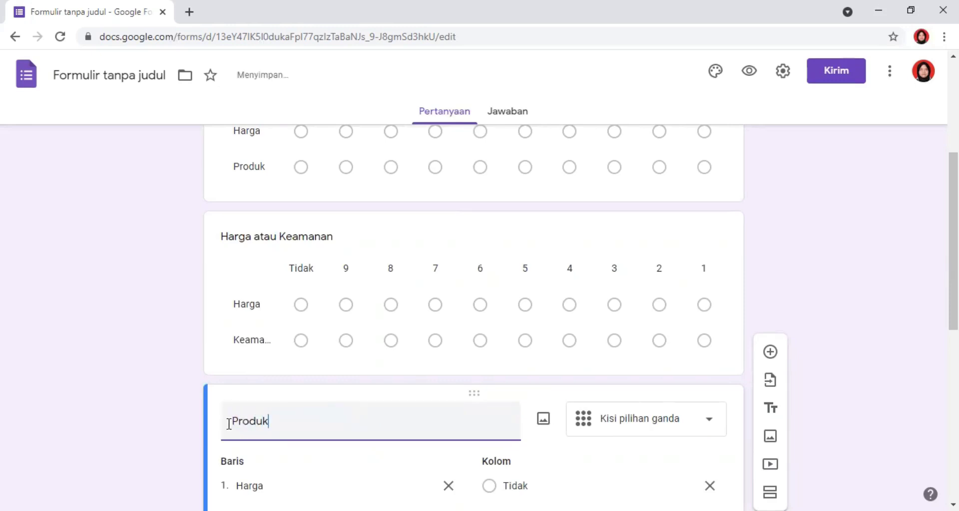
text( atau Keam)
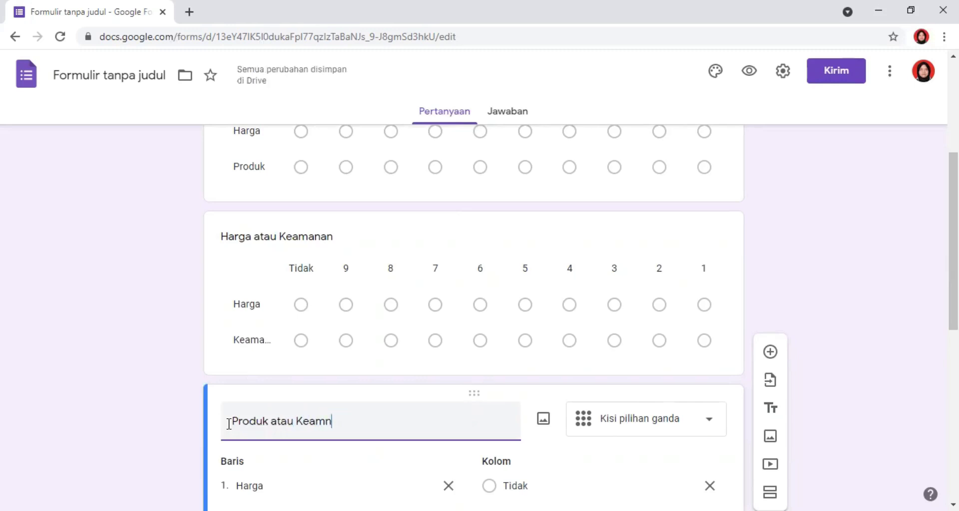
text(anan)
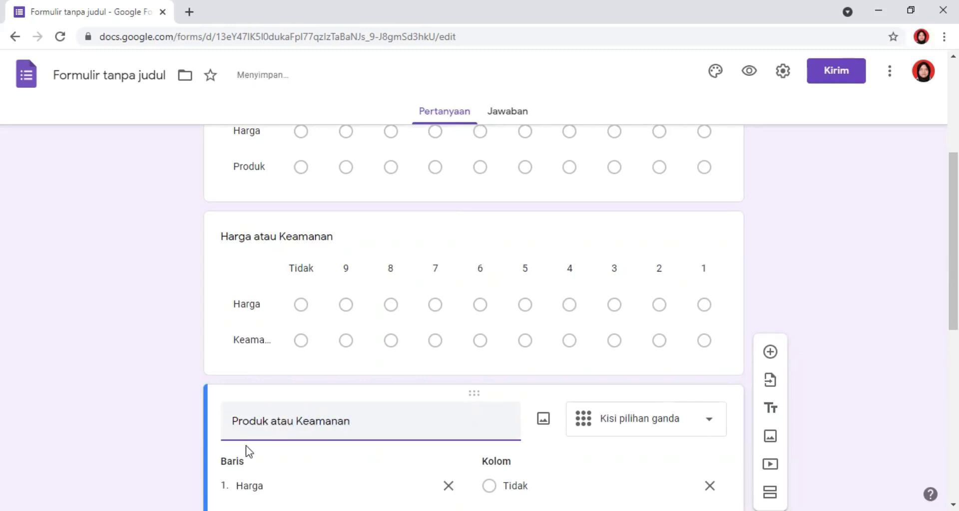
- Change the first row of the "Produk atau Keamanan" grid to "Produk"
click(273, 483)
text(Produk)
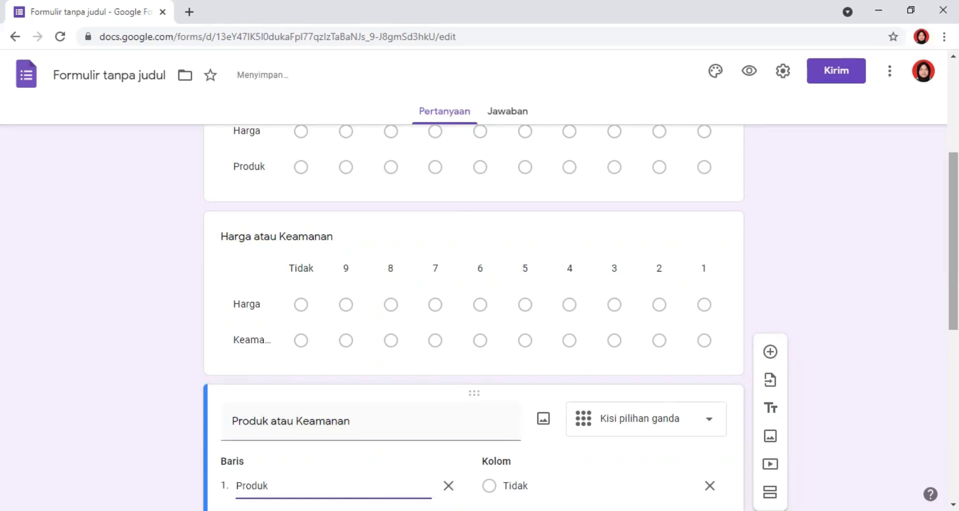
scroll(366, 320, down, 3)
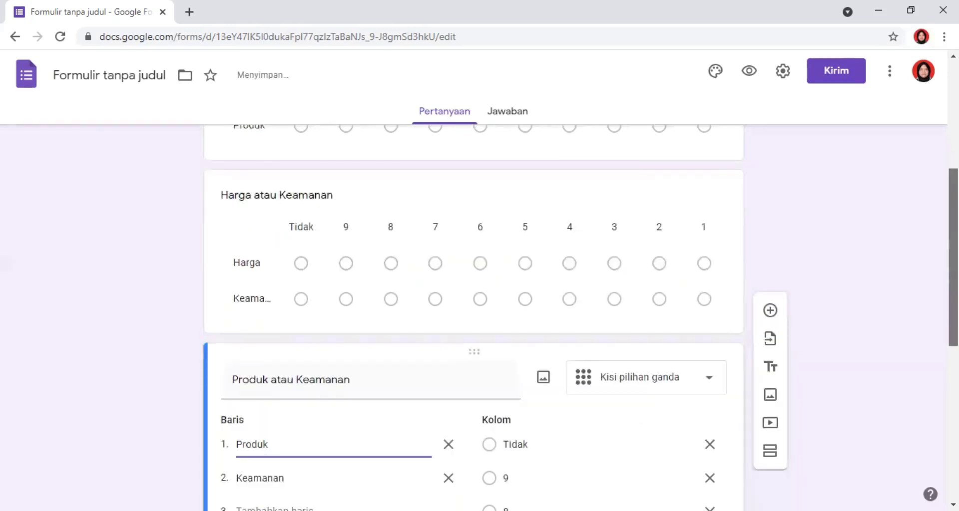
click(329, 379)
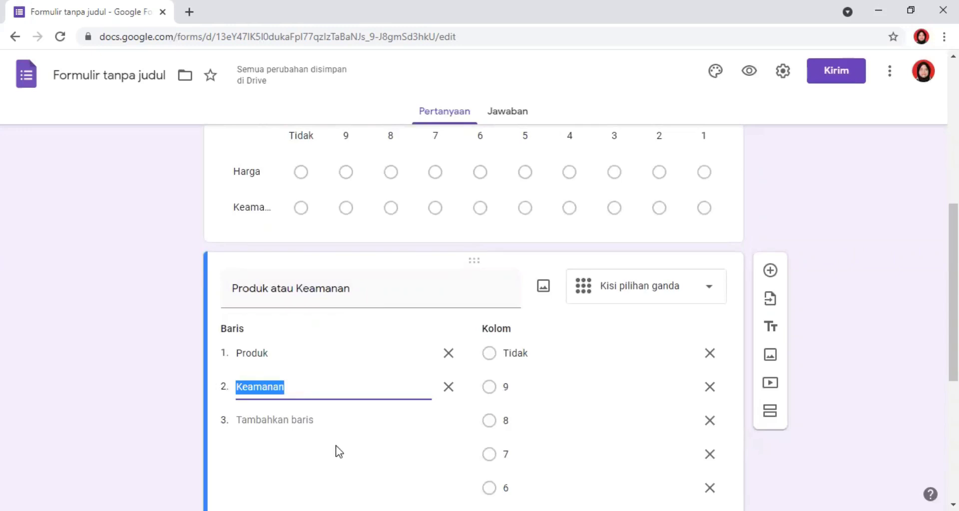
- Review the titles, rows and rating columns of the three comparison grid questions across the form
scroll(953, 300, up, 1)
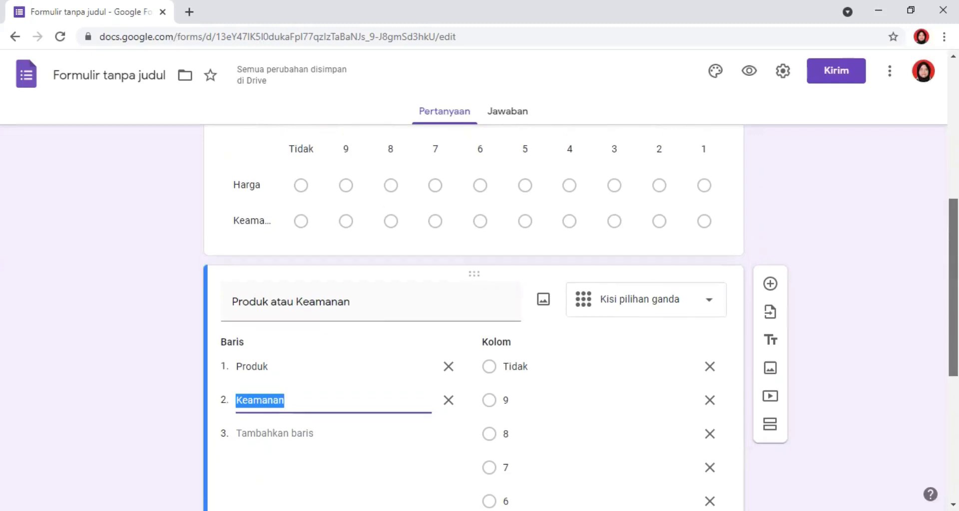
scroll(953, 300, up, 2)
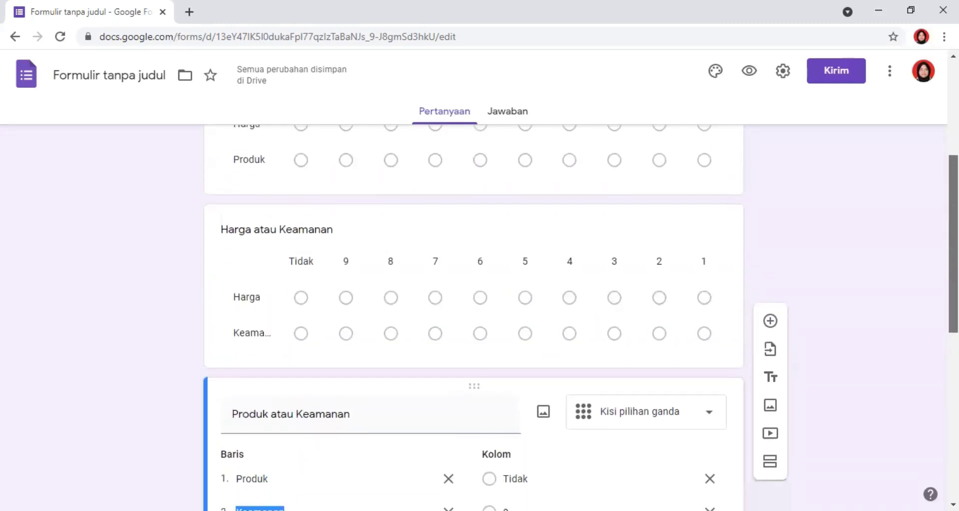
scroll(953, 300, down, 8)
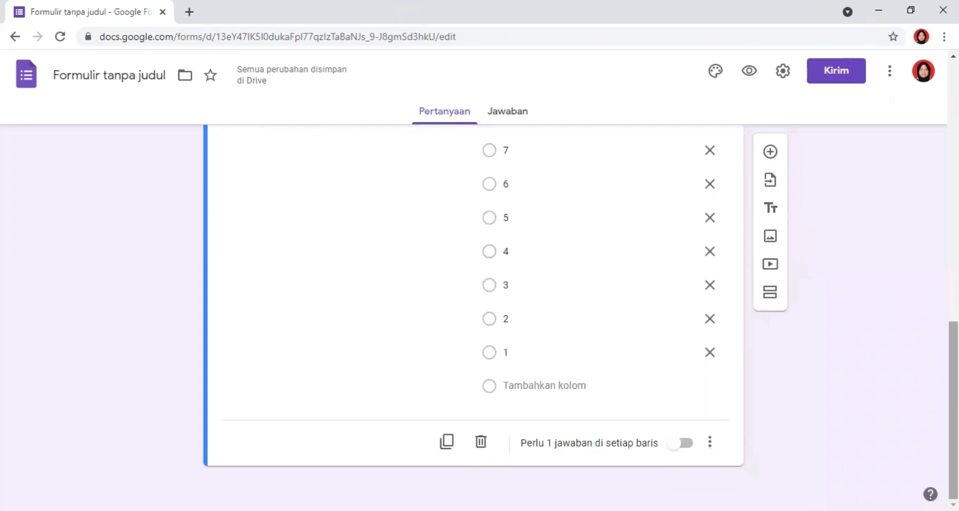
scroll(953, 300, up, 3)
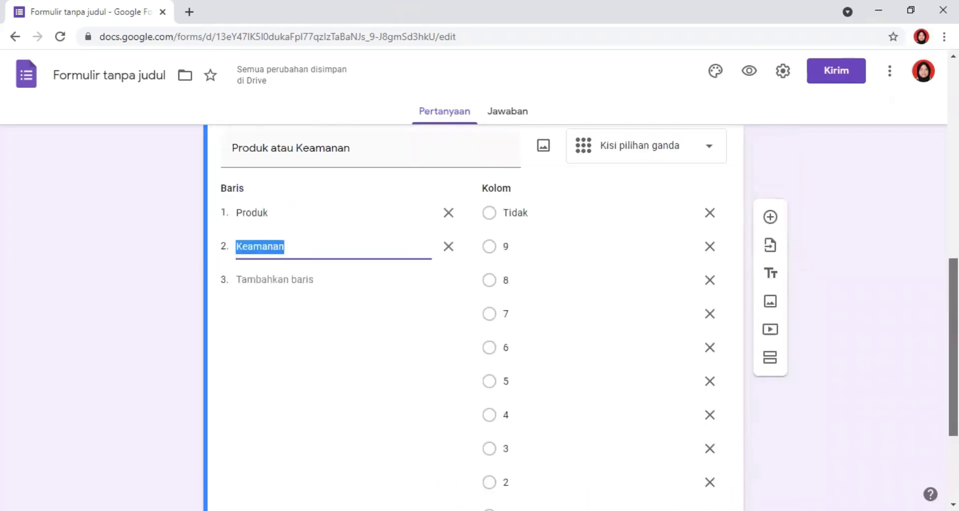
scroll(952, 299, up, 2)
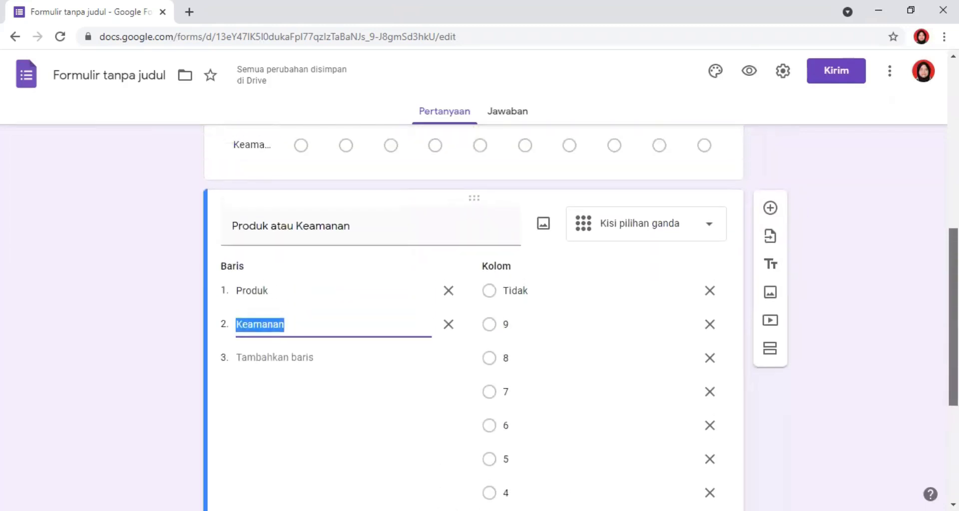
scroll(580, 318, up, 2)
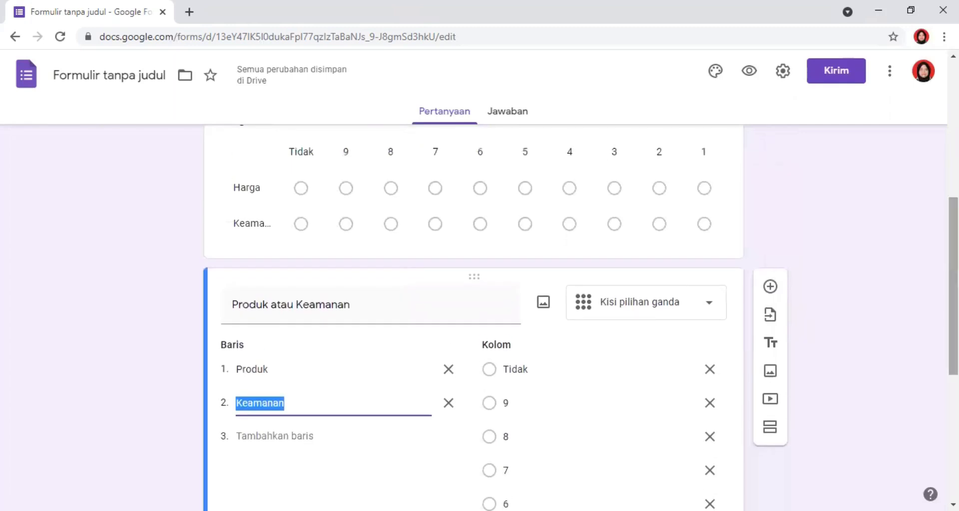
scroll(475, 320, down, 6)
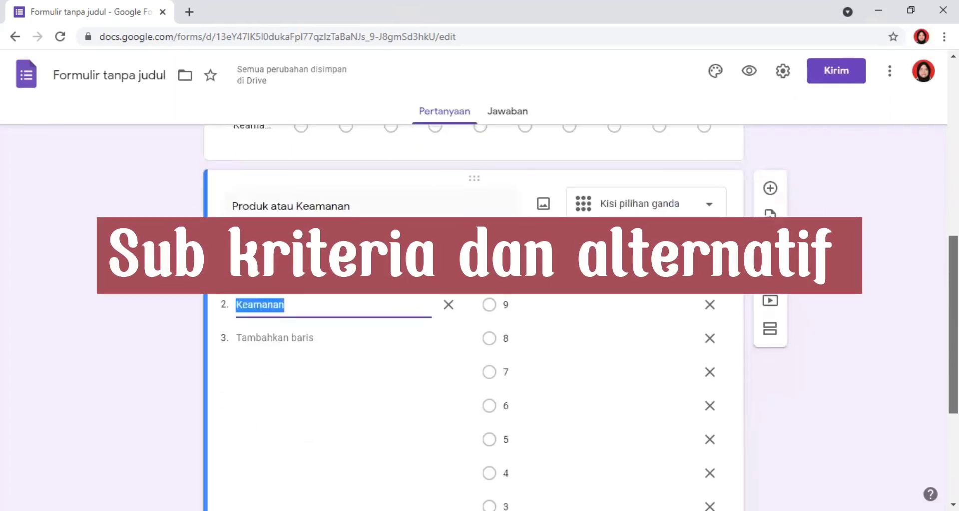
scroll(502, 385, up, 8)
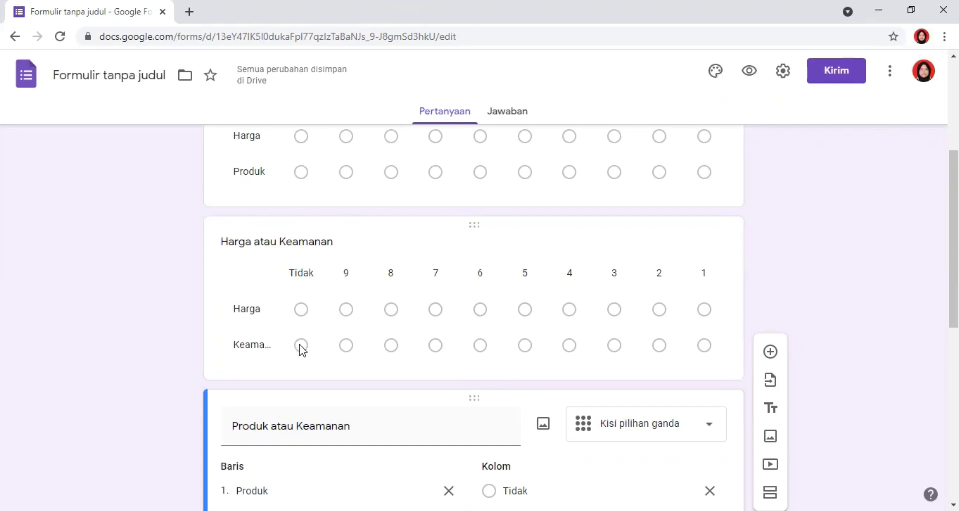
click(347, 311)
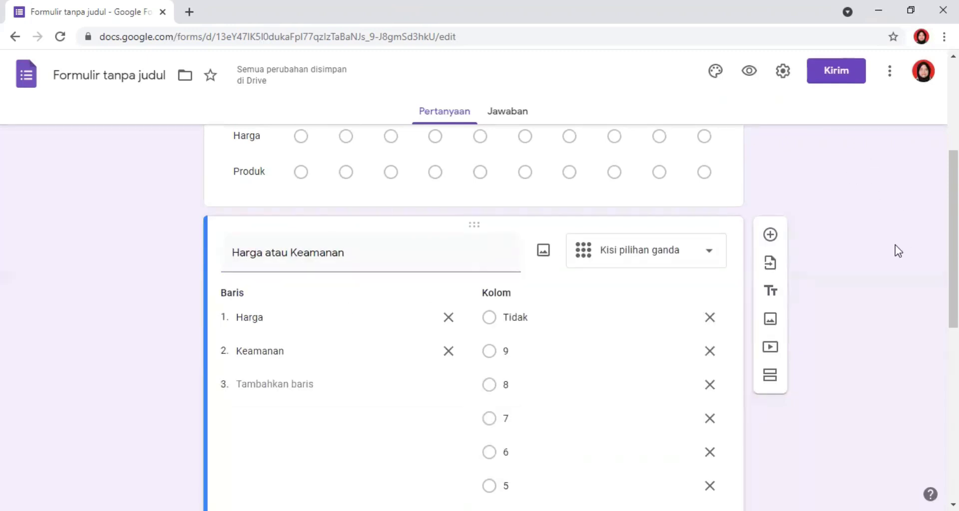
scroll(953, 245, down, 2)
scroll(352, 228, up, 4)
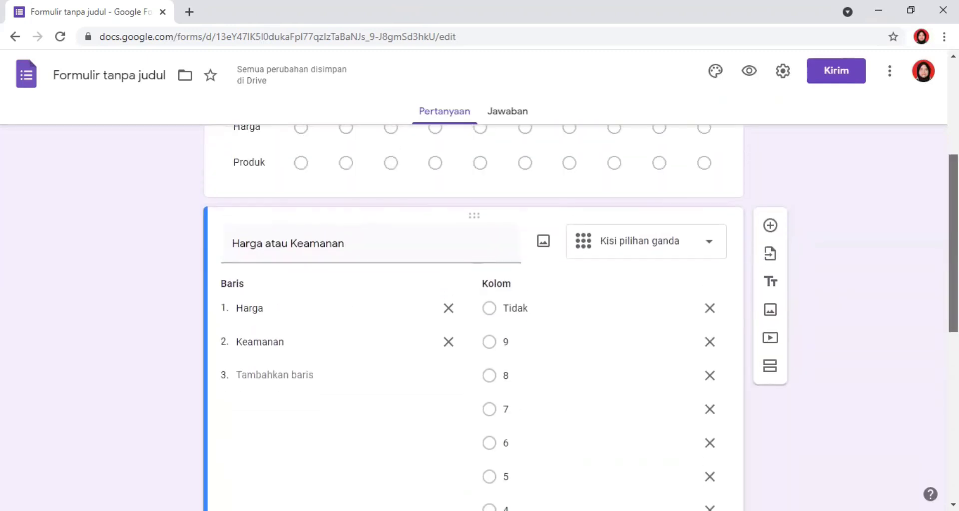
click(404, 158)
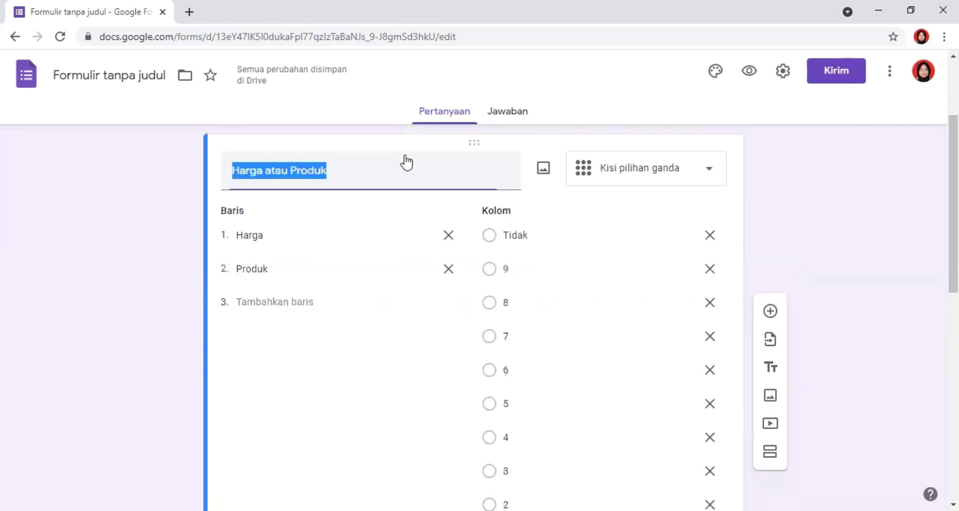
scroll(473, 315, down, 8)
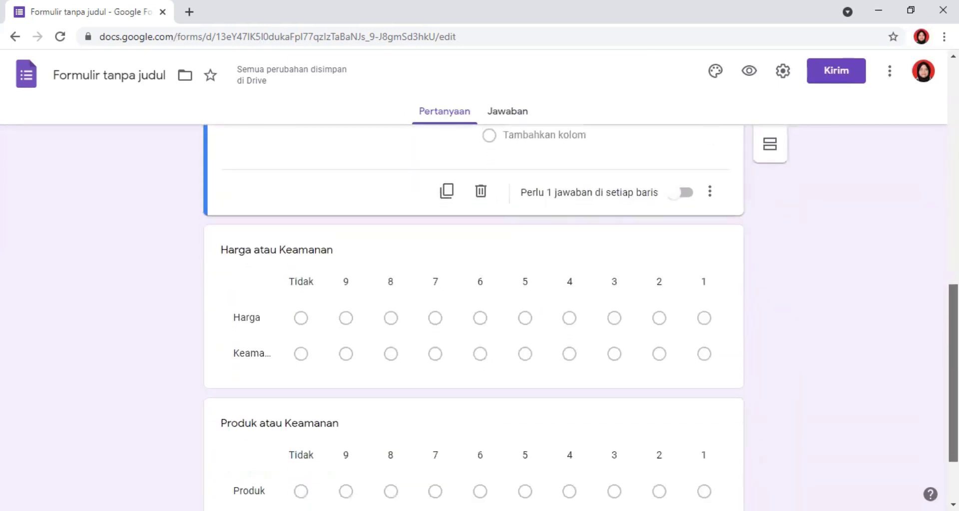
scroll(387, 322, down, 1)
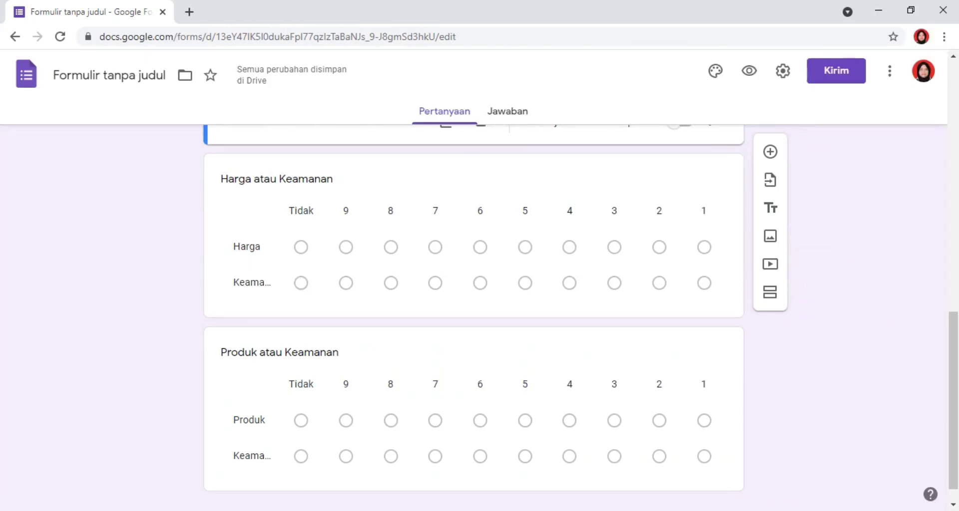
scroll(473, 320, up, 2)
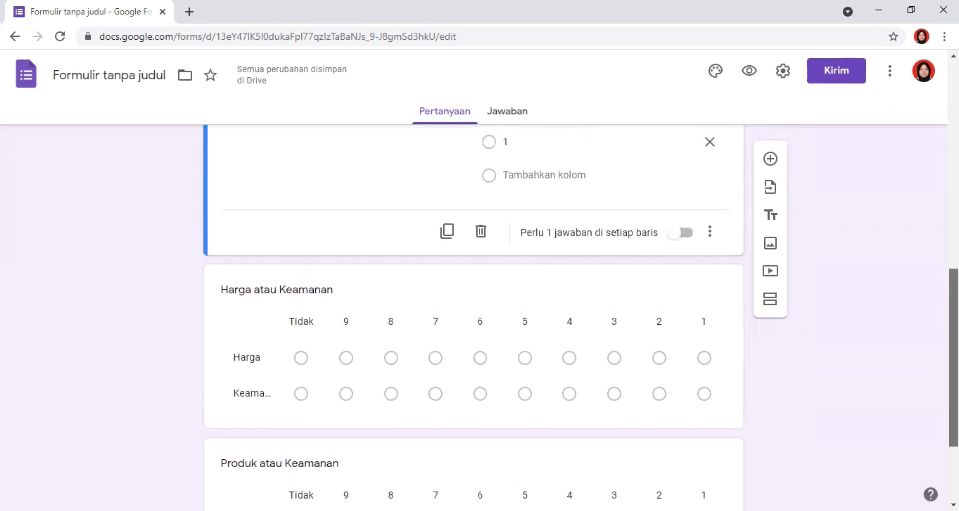